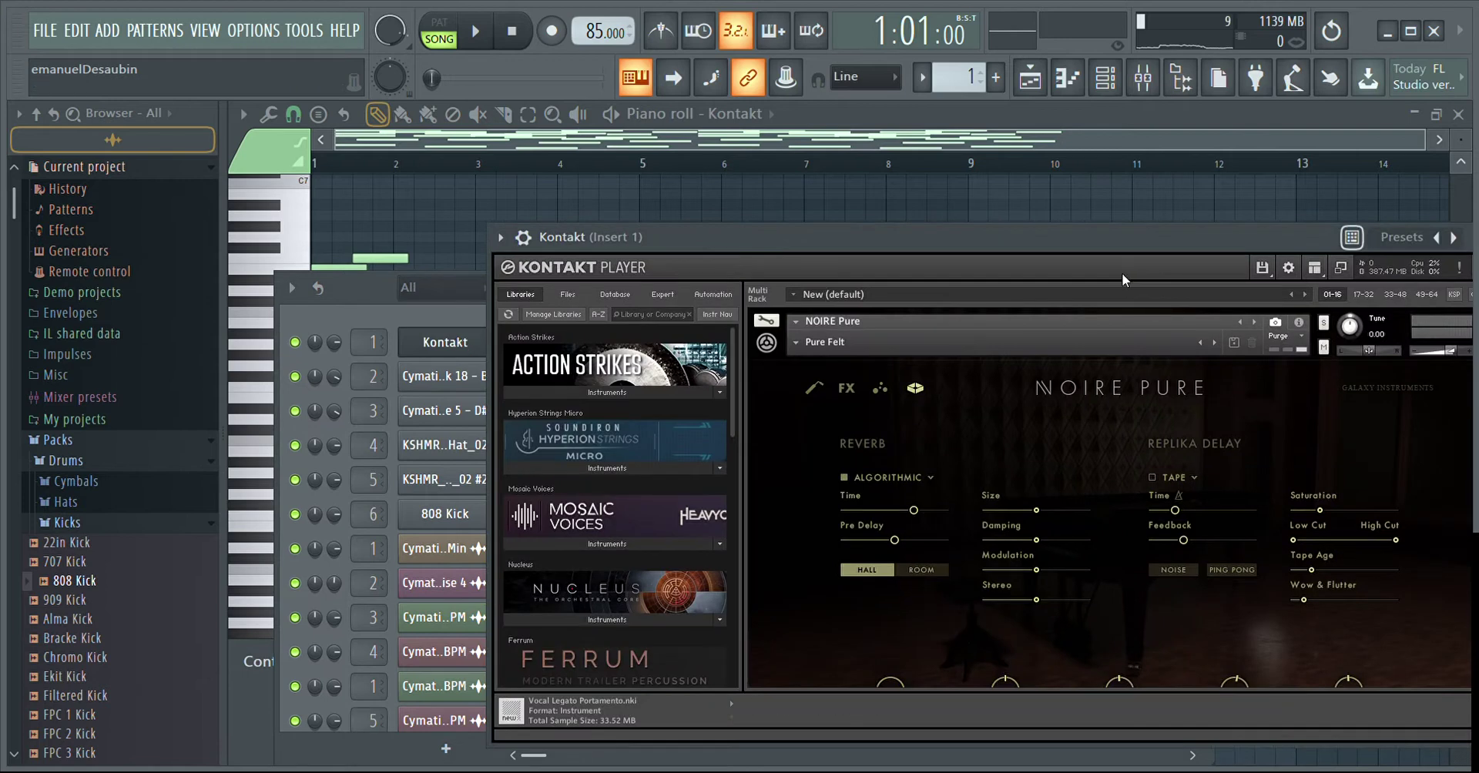
# Step: Examine the piano settings page and the main piano view of the Noire Pure instrument in Kontakt
pyautogui.moveTo(1129, 246); pyautogui.dragTo(888, 124)
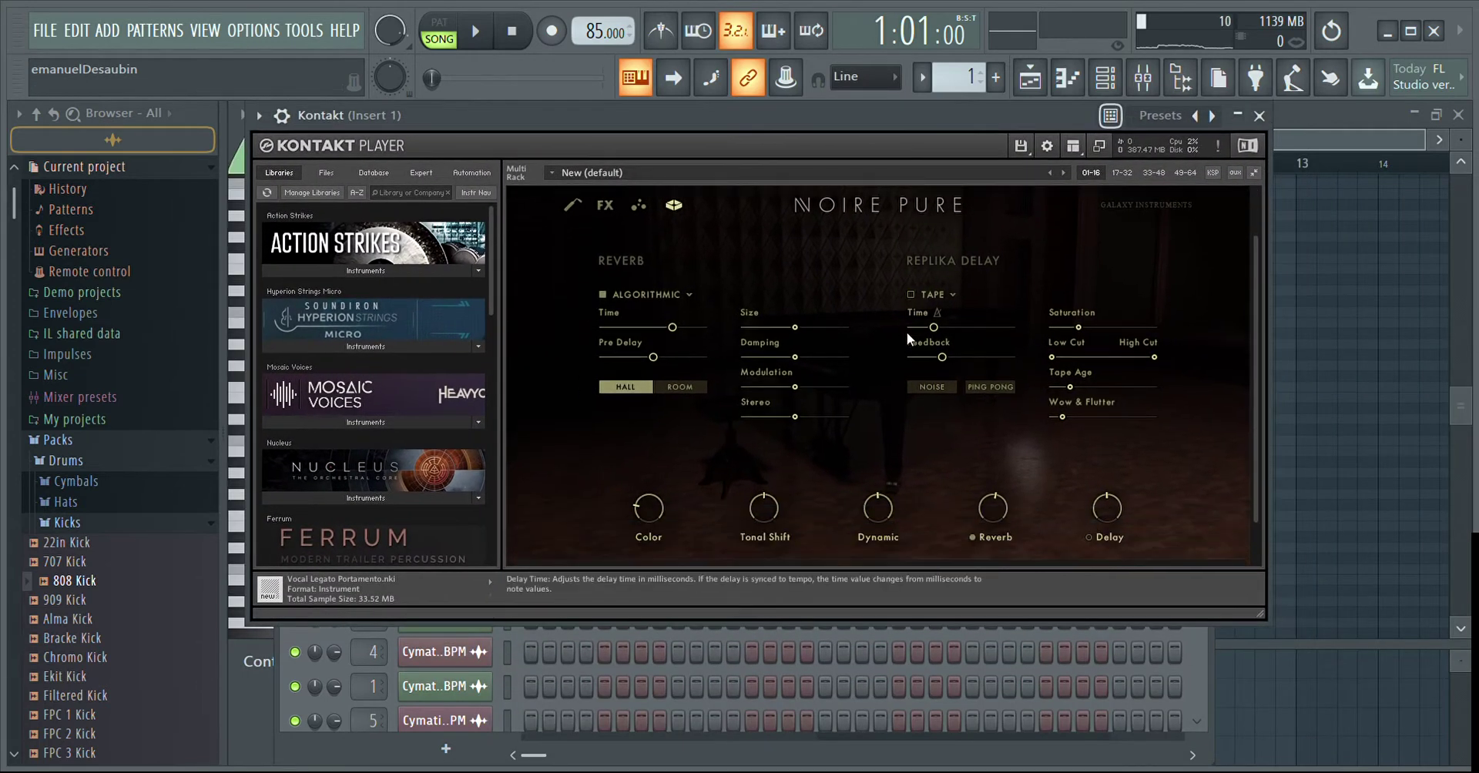
pyautogui.click(577, 204)
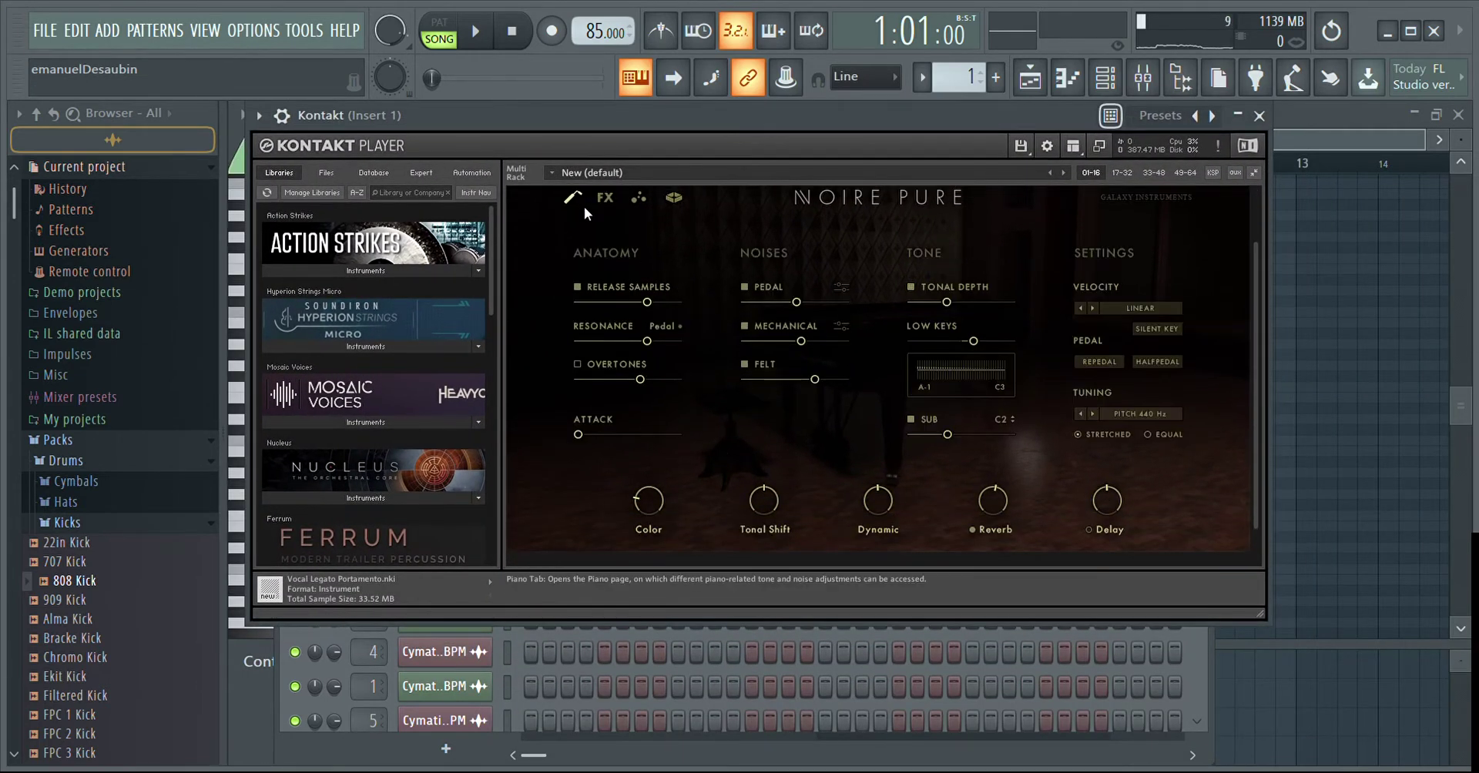
pyautogui.click(675, 199)
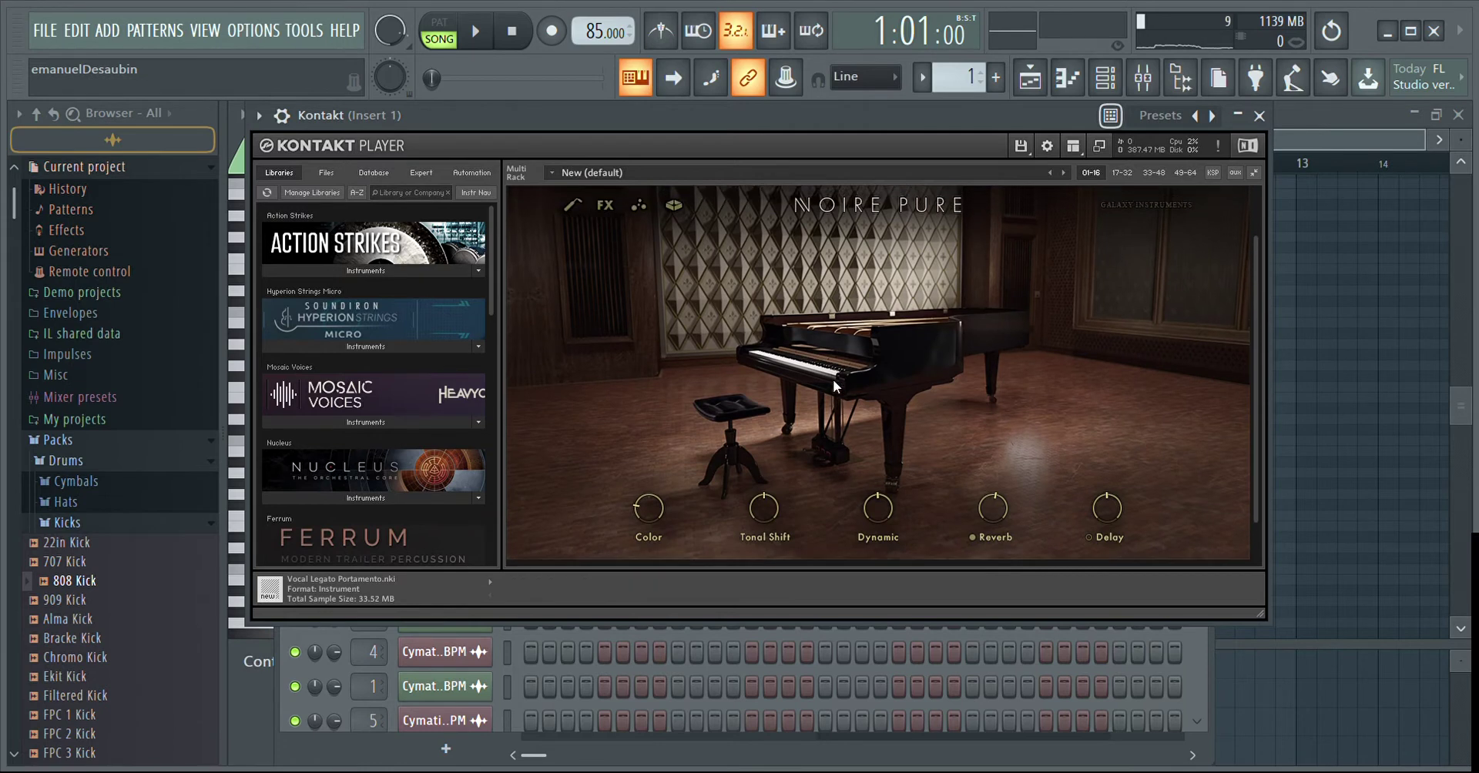
pyautogui.scroll(-1, 854, 374)
pyautogui.scroll(2, 854, 372)
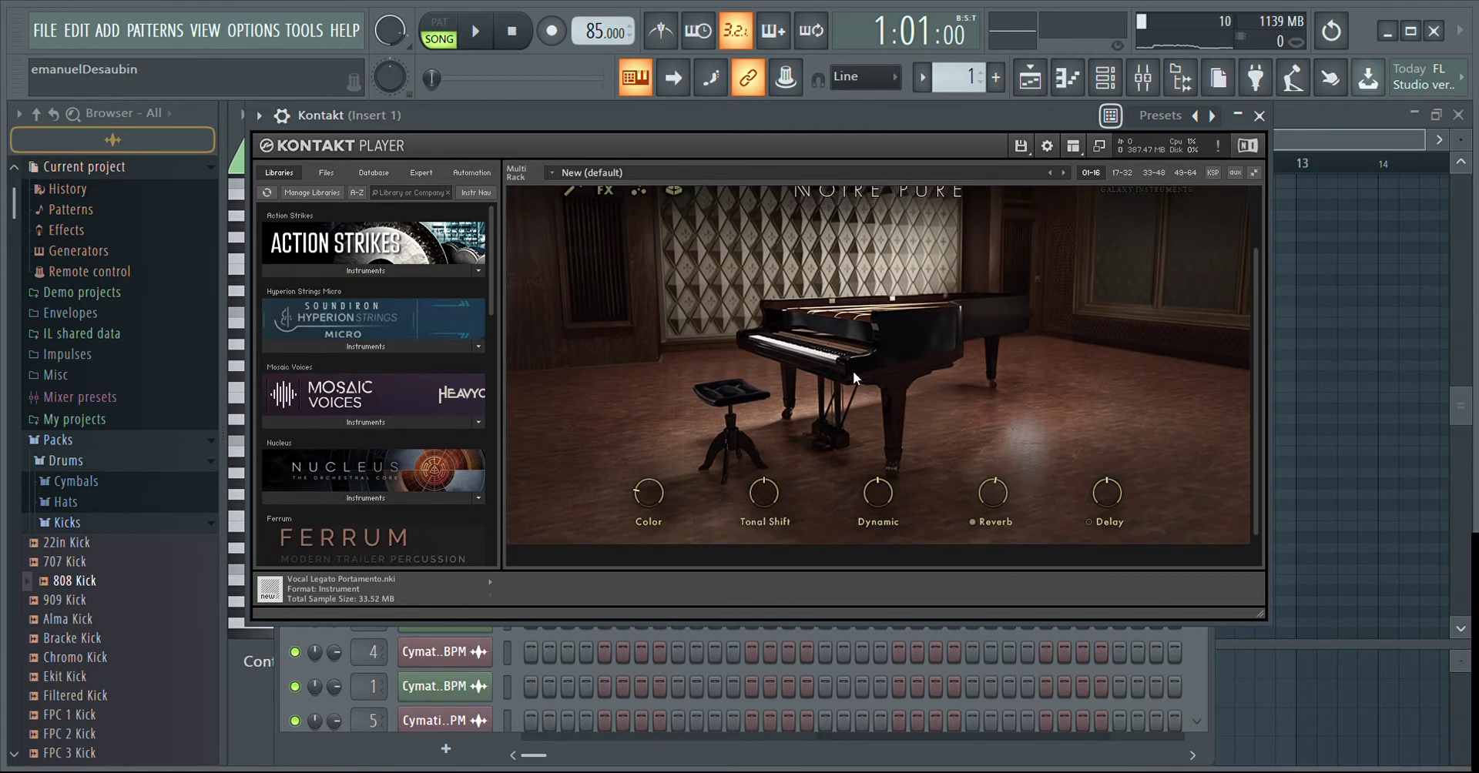
# Step: Clear the plugin window away and play through the Kontakt pattern's melody in the piano roll, pausing near its end
pyautogui.click(1235, 117)
pyautogui.moveTo(821, 254); pyautogui.dragTo(1161, 290)
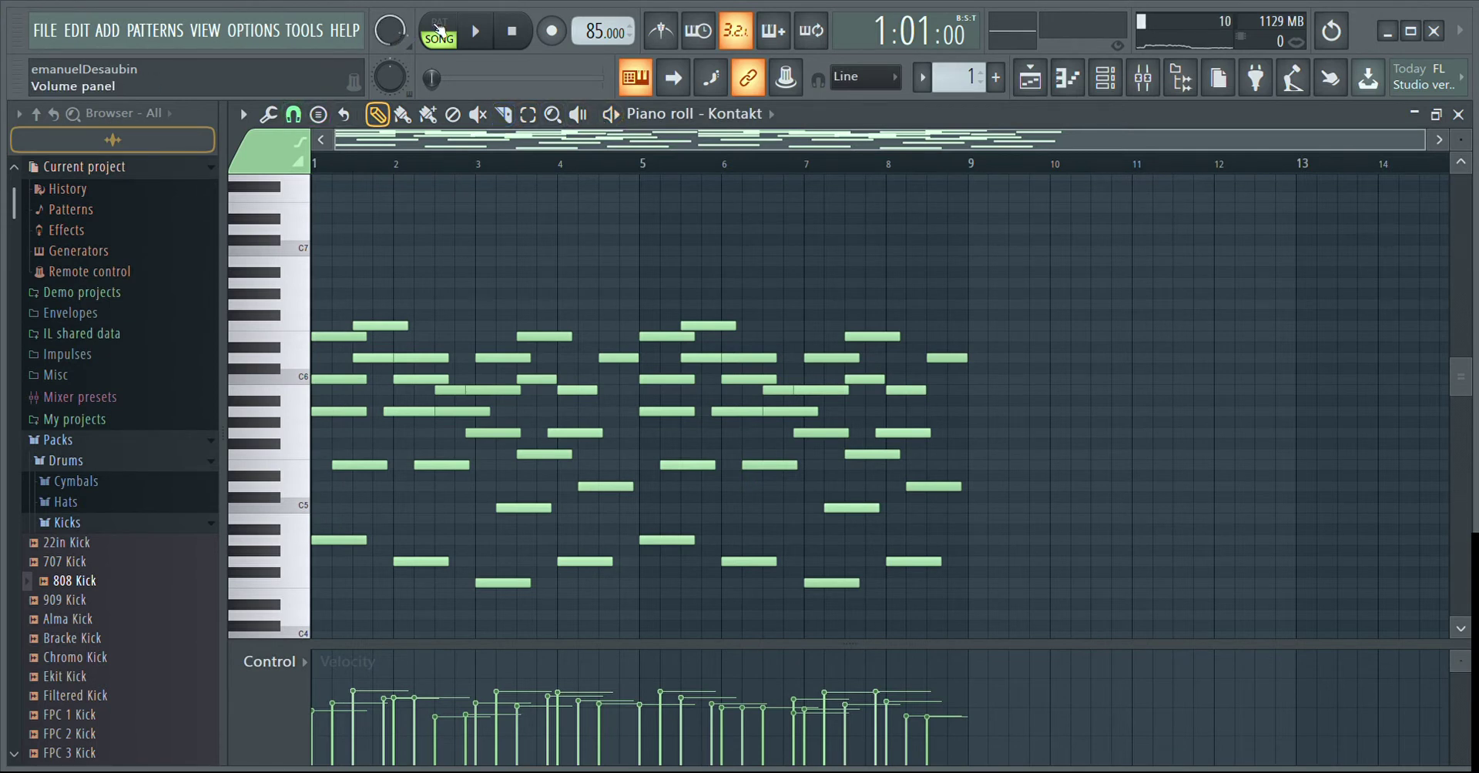
pyautogui.press('space')
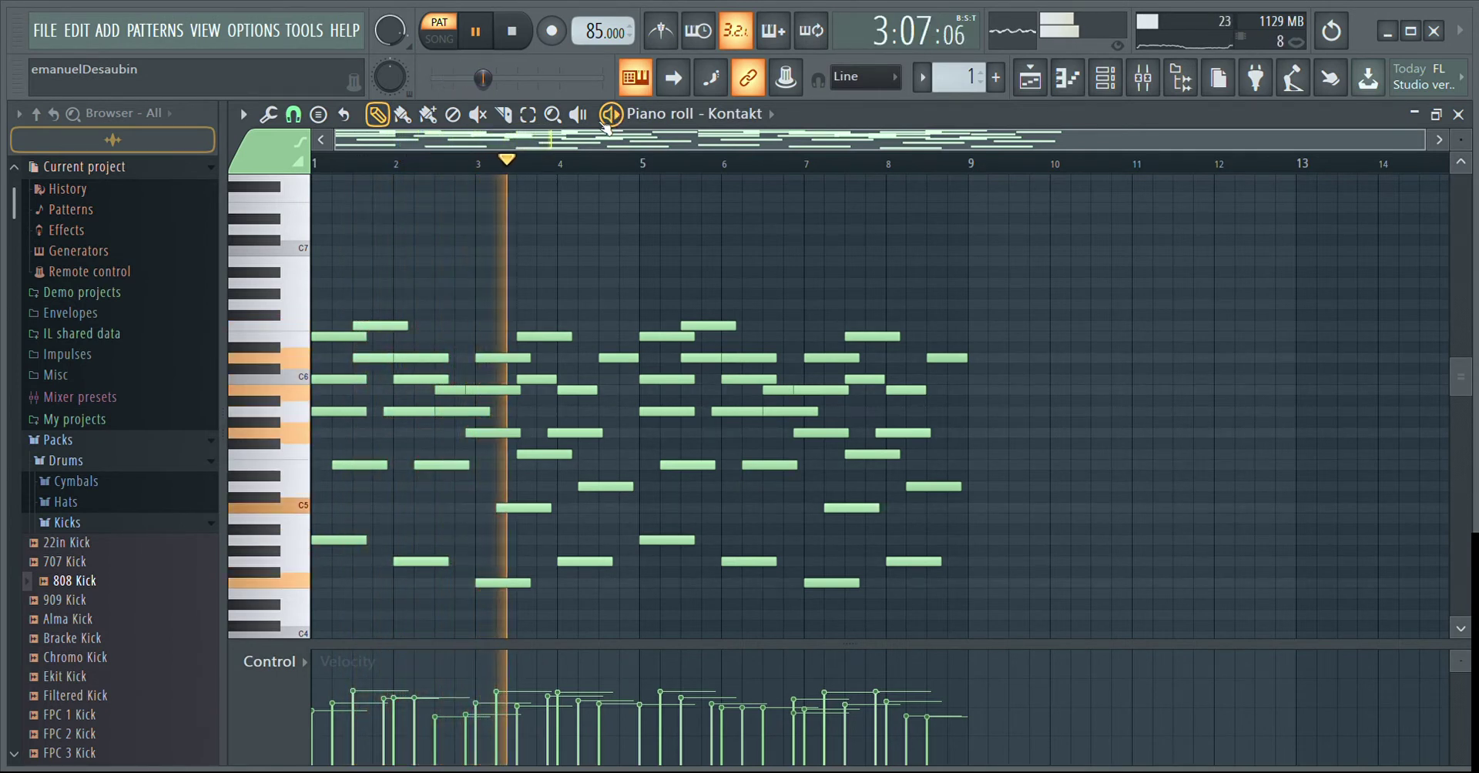
pyautogui.moveTo(678, 210); pyautogui.dragTo(677, 204)
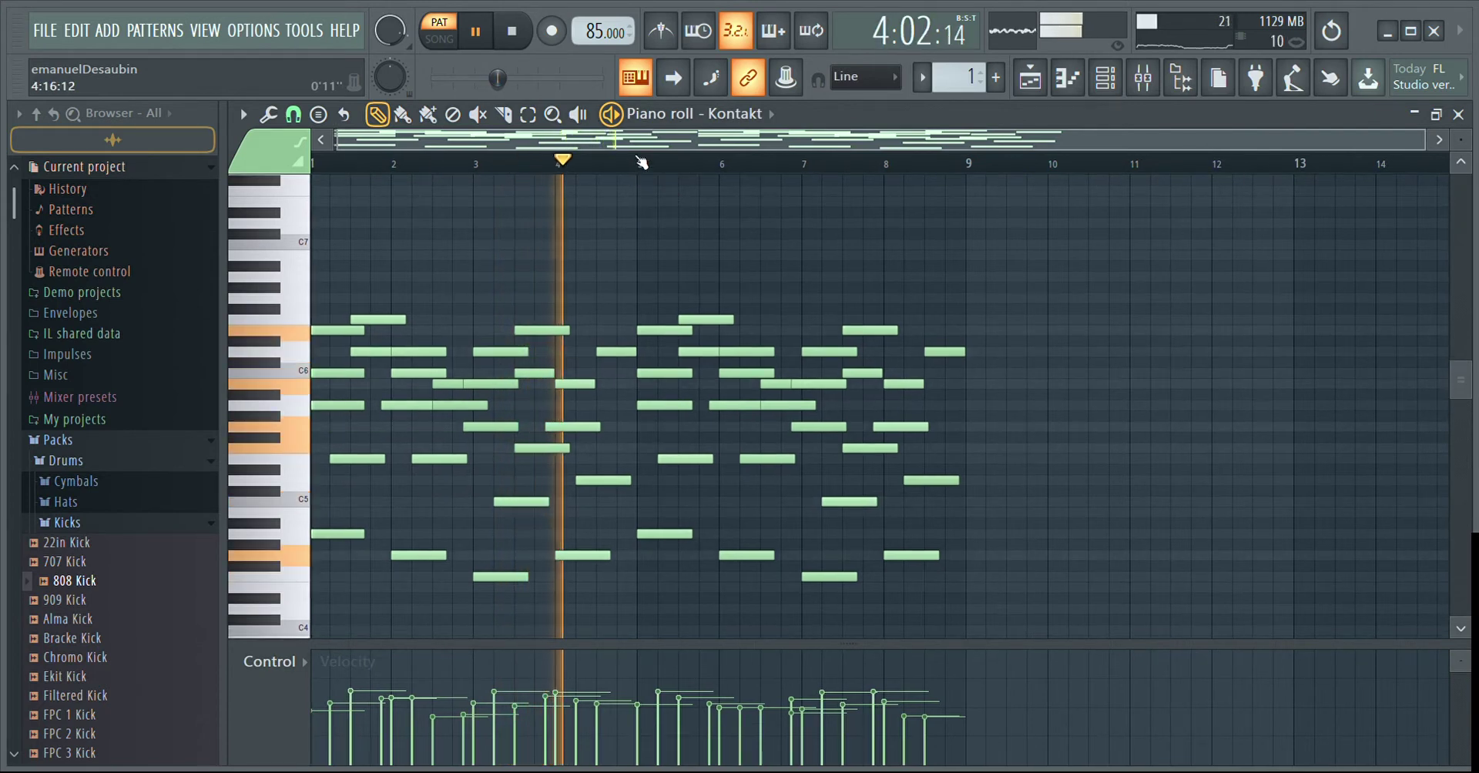
pyautogui.scroll(4, 640, 165)
pyautogui.moveTo(666, 287); pyautogui.dragTo(963, 257)
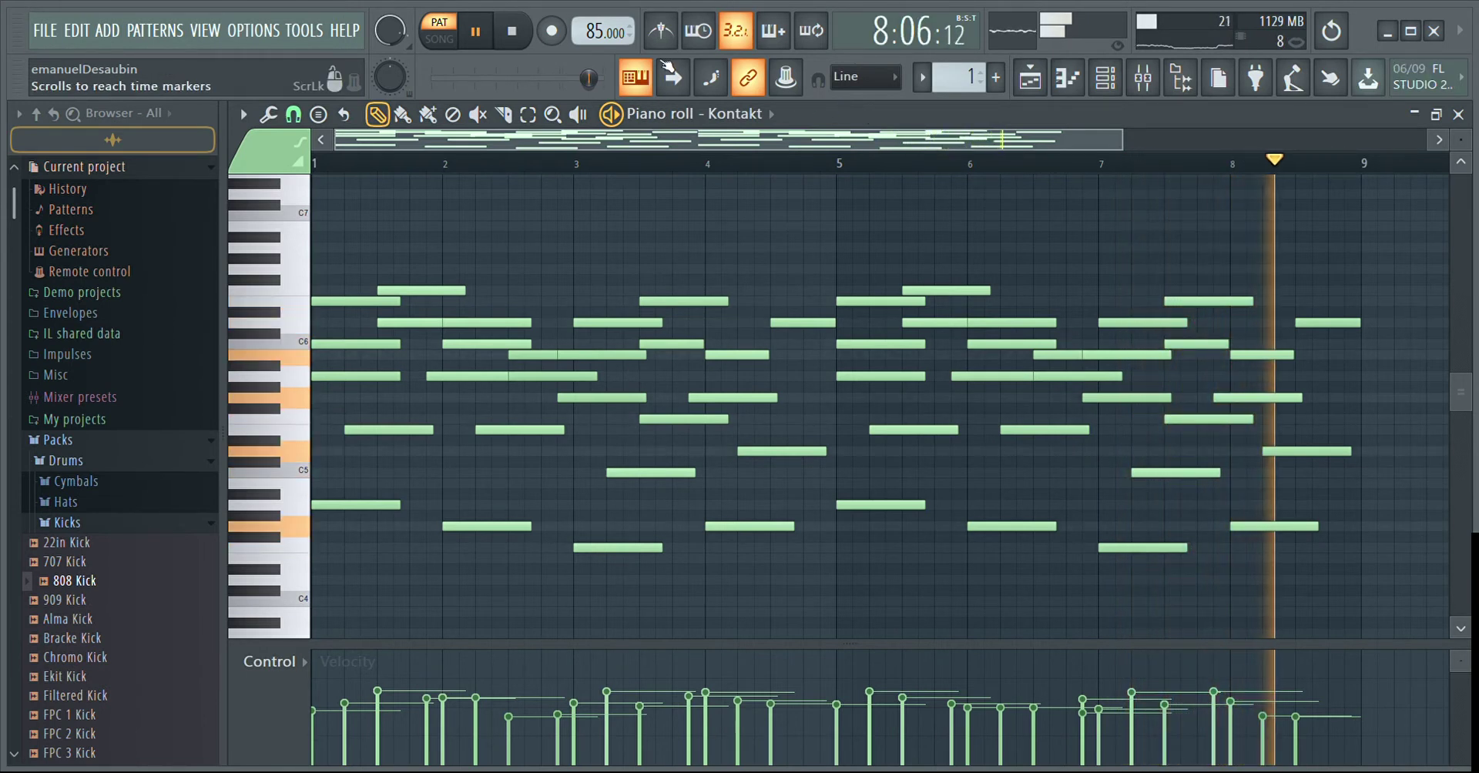
pyautogui.click(485, 32)
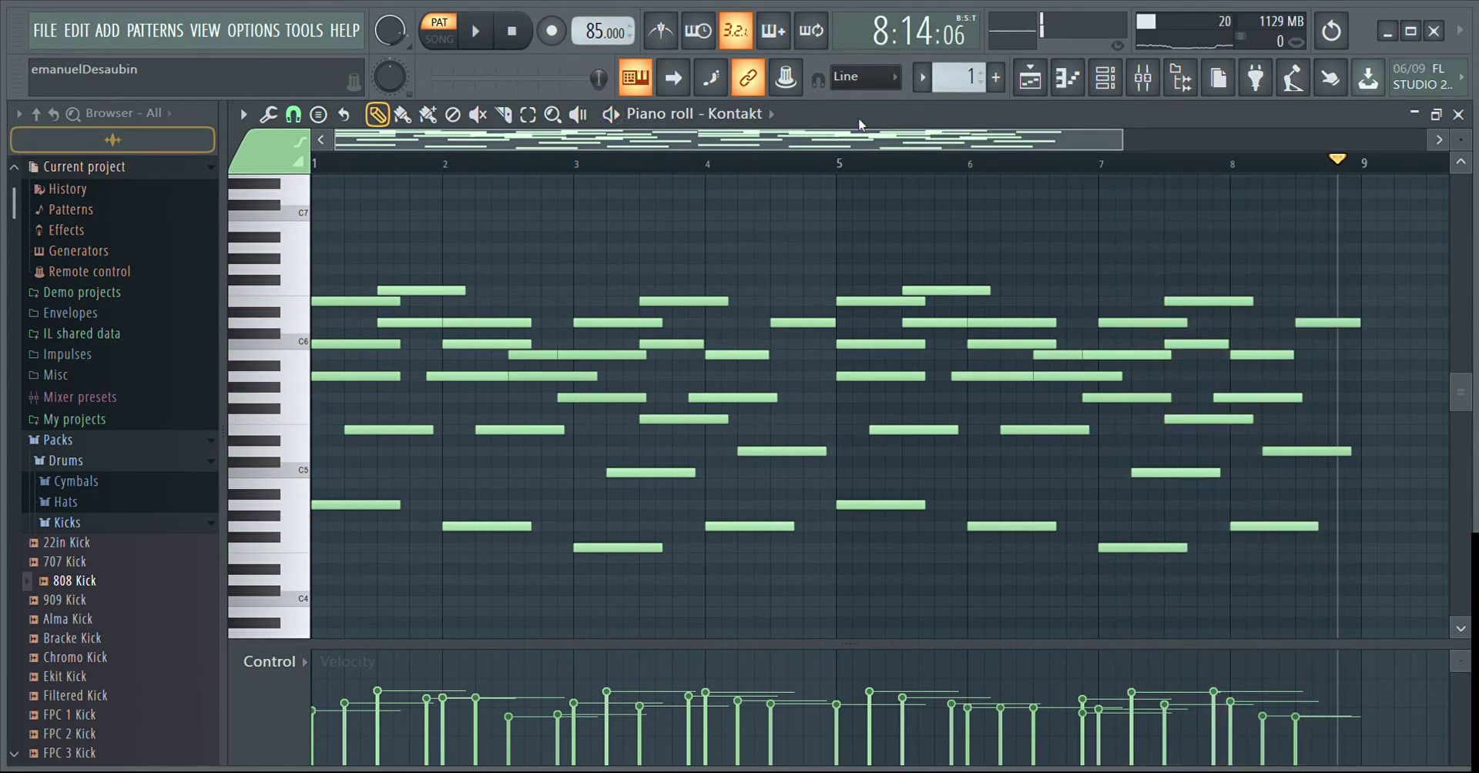
# Step: Show the playlist arrangement, switch to song mode, and play the song from the beginning
pyautogui.click(1041, 80)
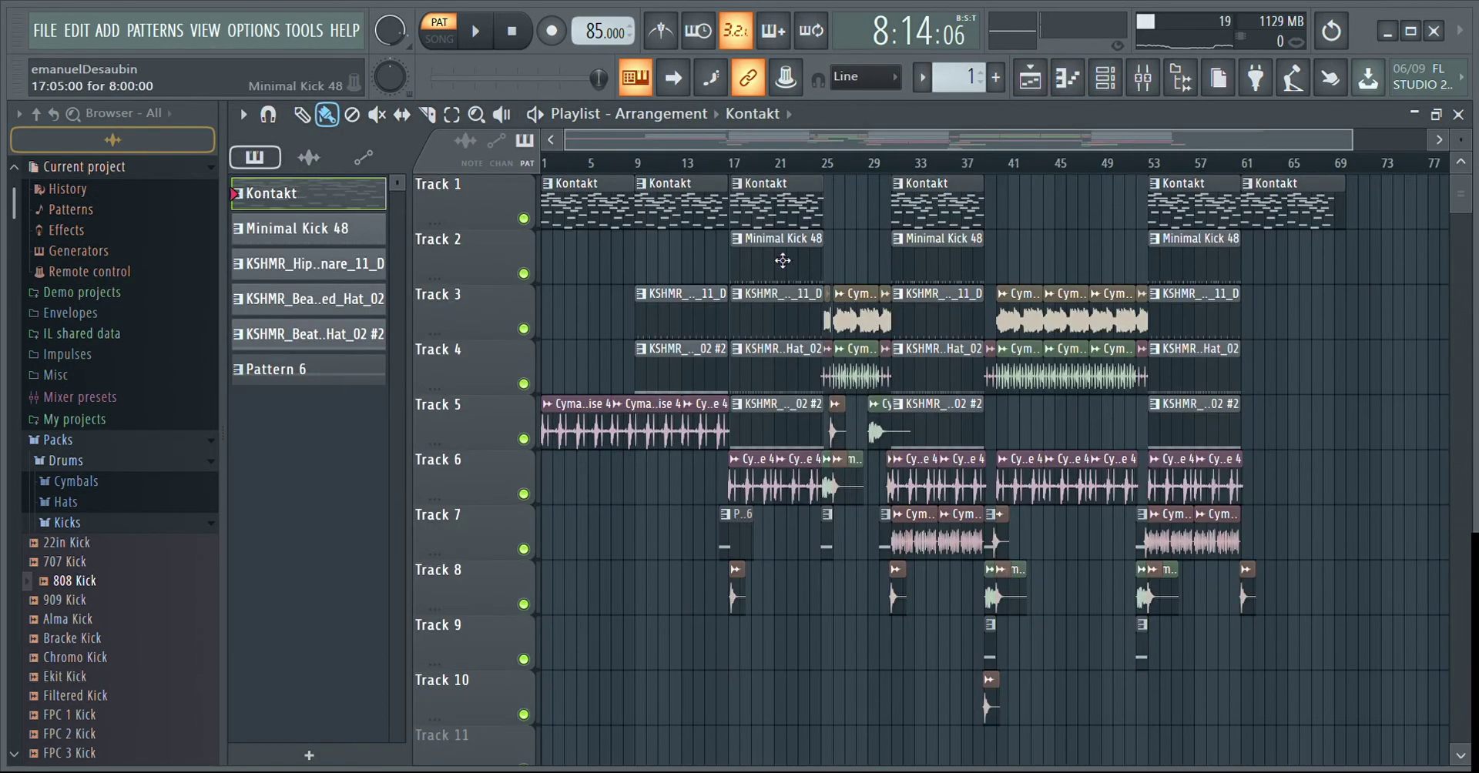
pyautogui.press('l')
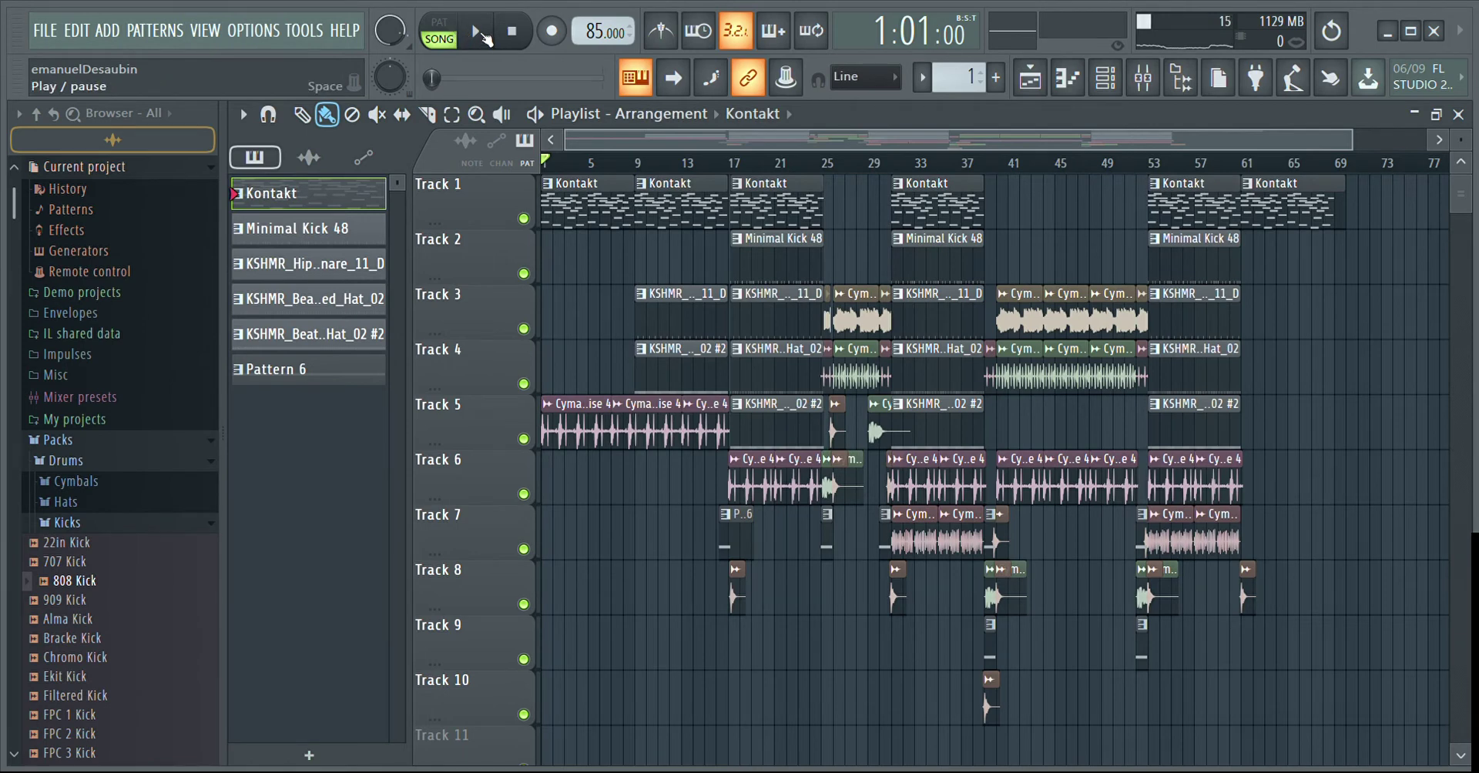
pyautogui.click(481, 34)
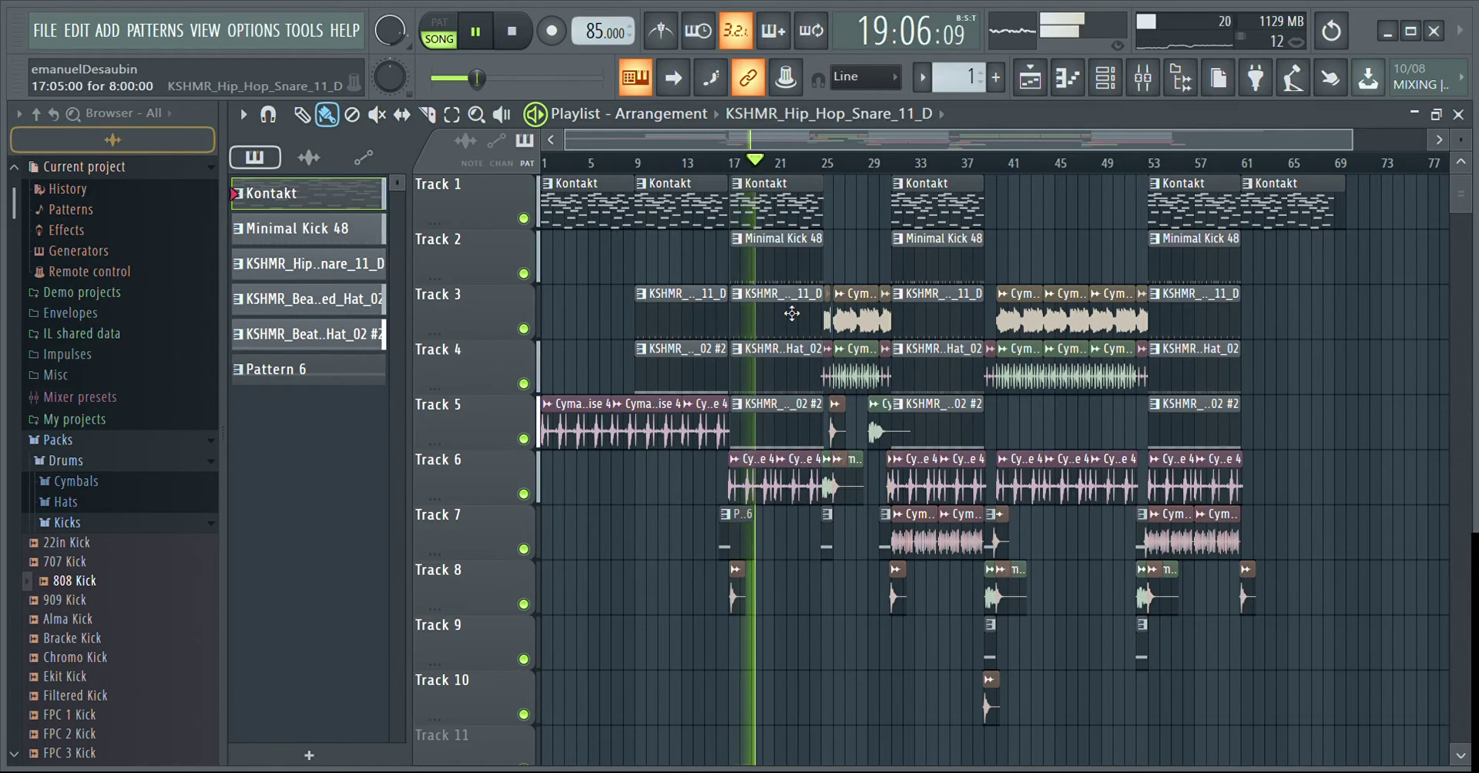
# Step: Inspect the notes of the KSHMR_Hip_Hop_Snare_11_D and Minimal Kick 48 patterns in the piano roll, returning to the playlist
pyautogui.doubleClick(792, 312)
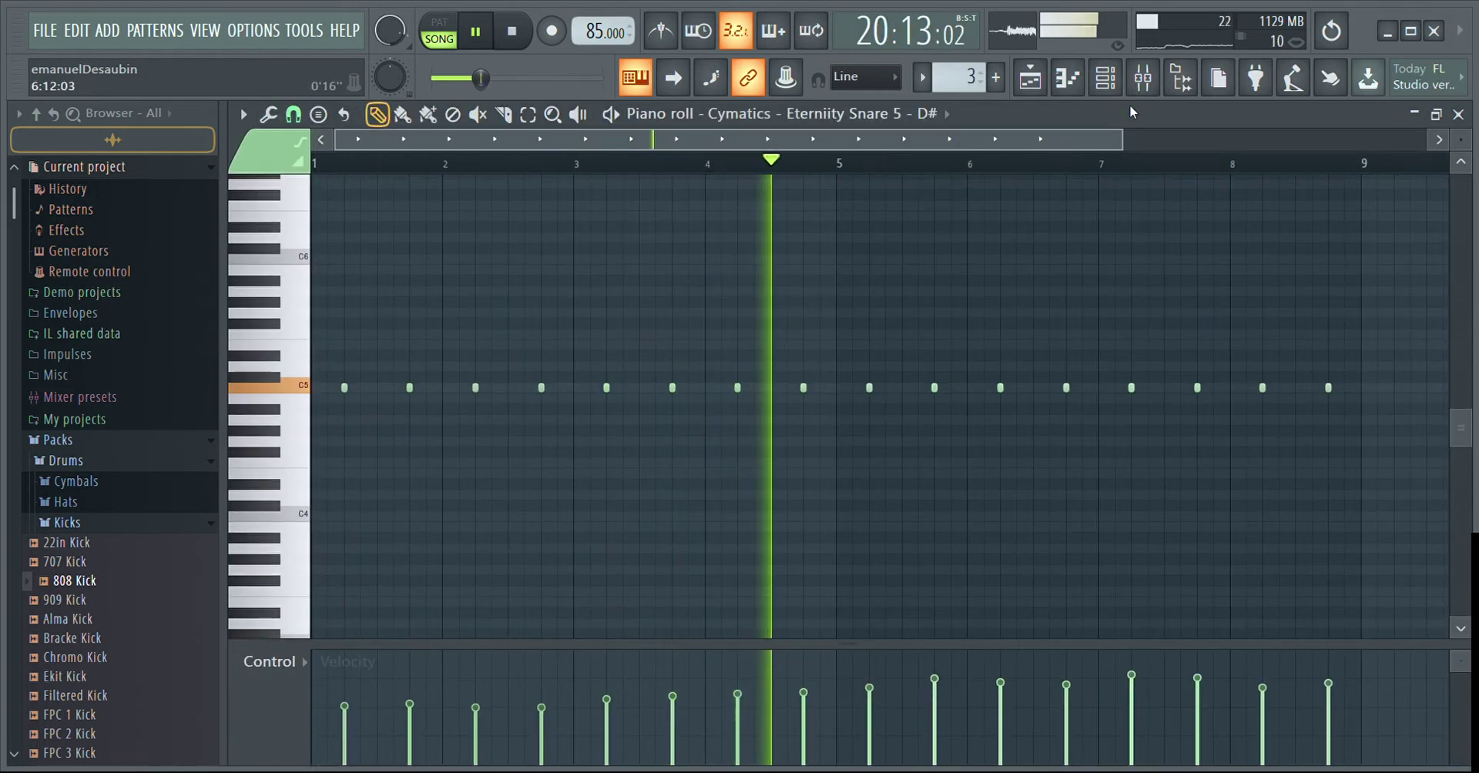
pyautogui.click(1027, 90)
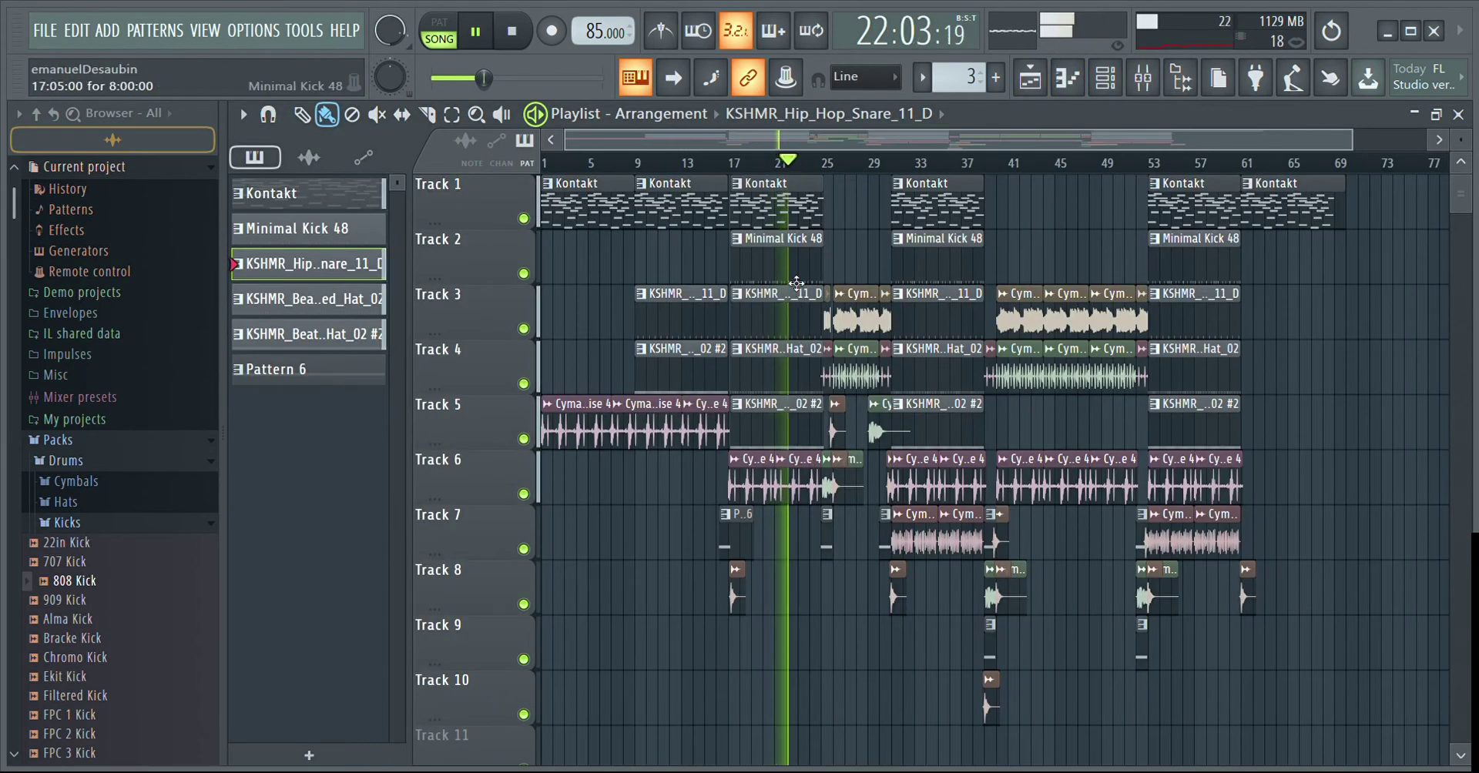
pyautogui.doubleClick(792, 262)
pyautogui.moveTo(1220, 290); pyautogui.dragTo(1229, 289)
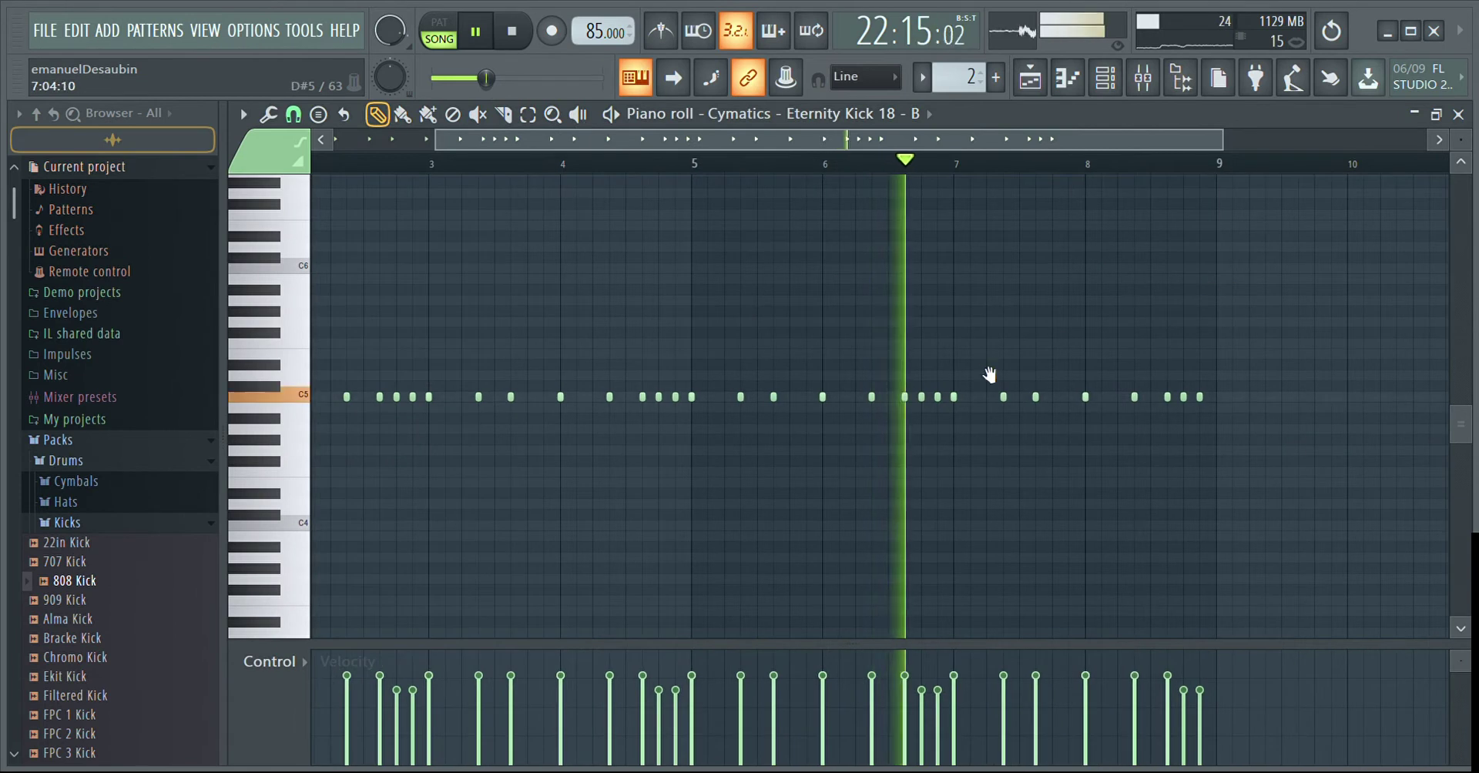
pyautogui.moveTo(991, 375); pyautogui.dragTo(1114, 372)
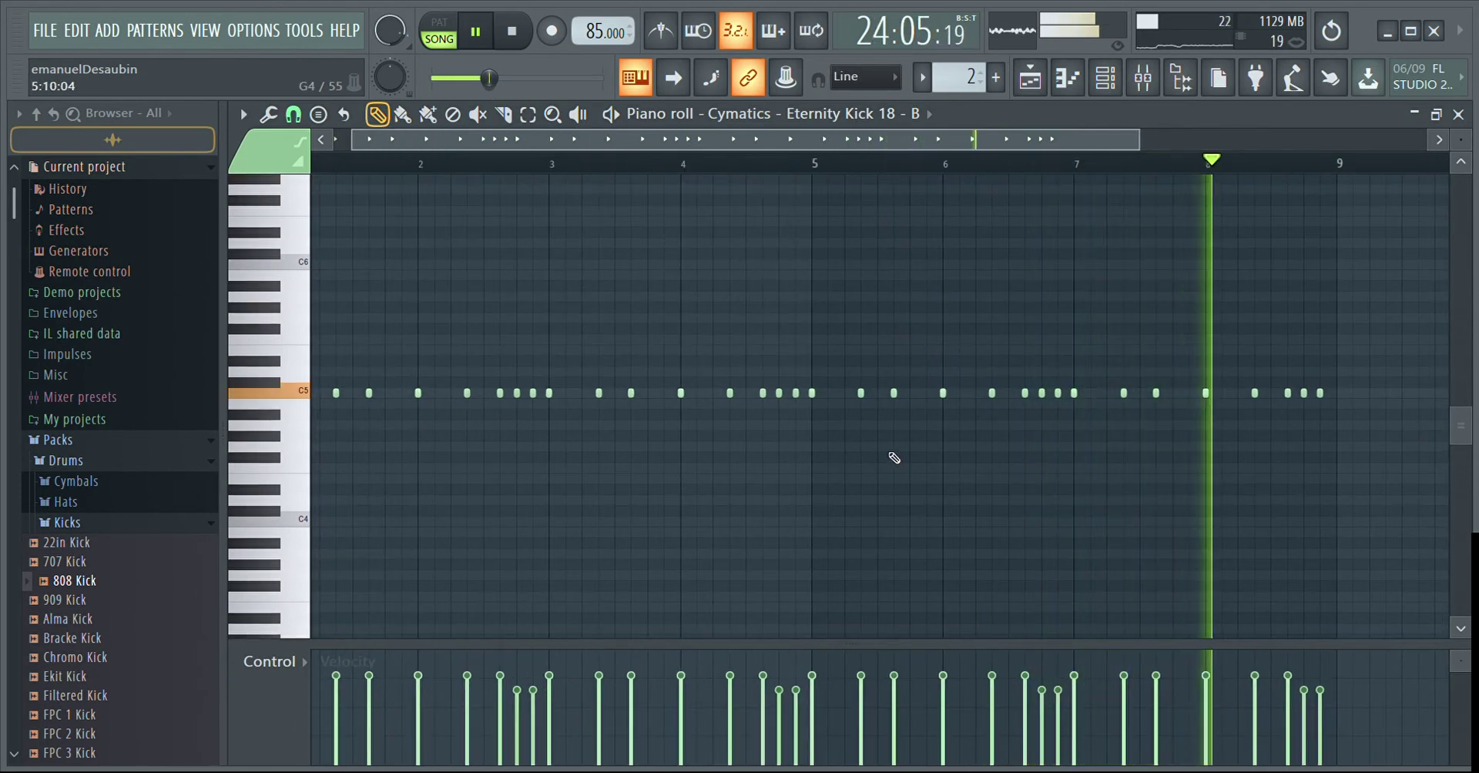
pyautogui.click(1105, 77)
pyautogui.click(1037, 83)
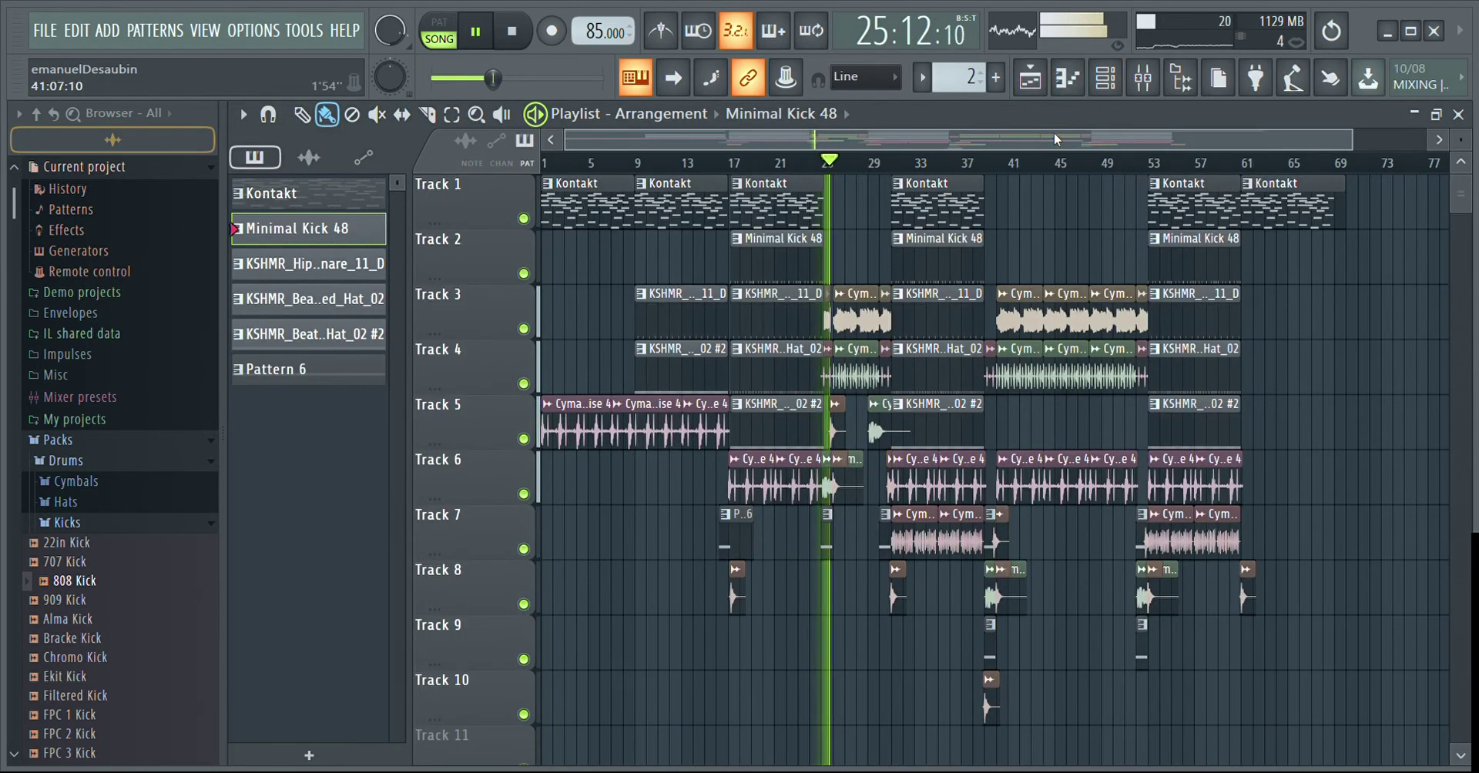
# Step: Examine the arrangement's middle and closing sections, from bar 21 to about bar 65, while the song plays
pyautogui.scroll(5, 1263, 347)
pyautogui.moveTo(999, 408); pyautogui.dragTo(1258, 406)
pyautogui.moveTo(1166, 461); pyautogui.dragTo(1448, 441)
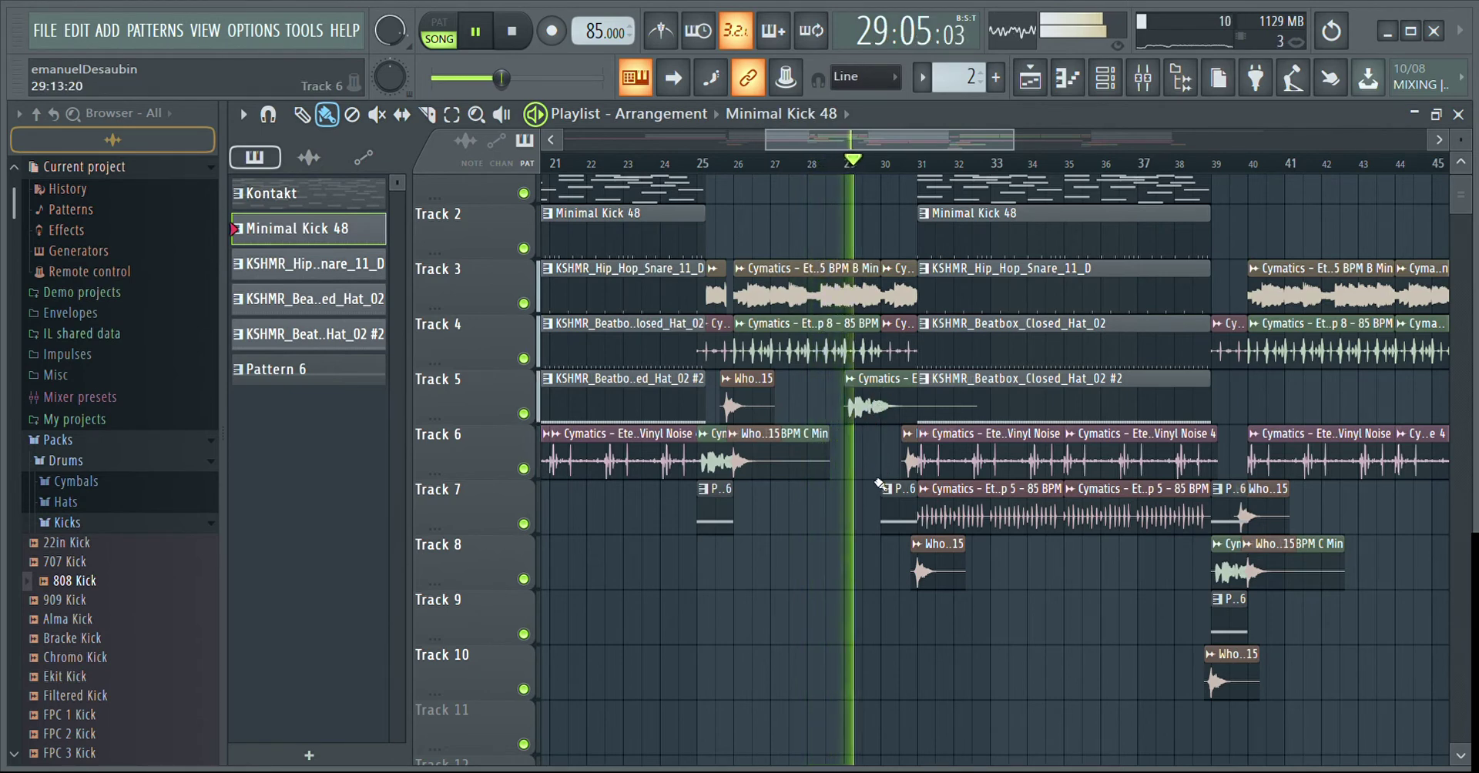
pyautogui.moveTo(1014, 140); pyautogui.dragTo(1257, 139)
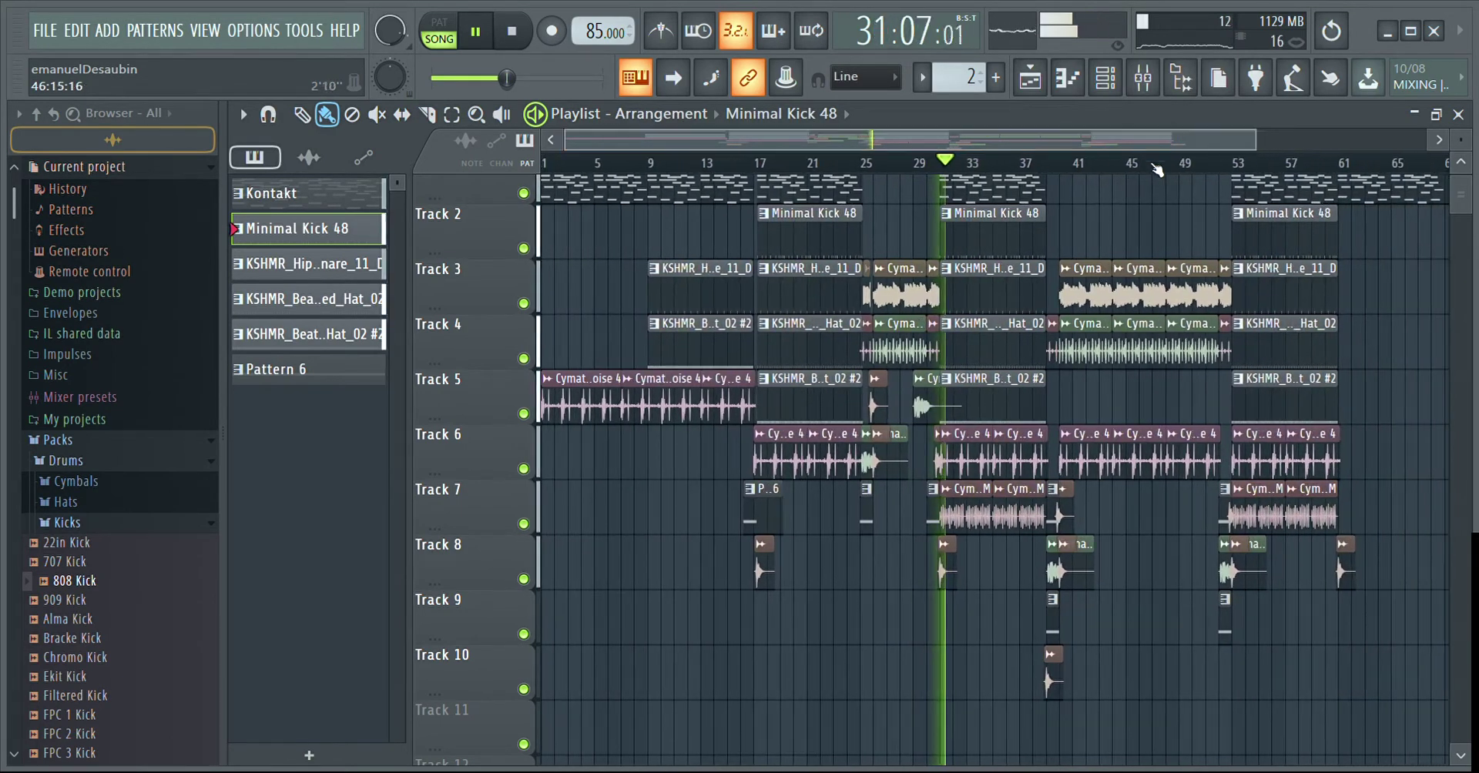
pyautogui.moveTo(1120, 267); pyautogui.dragTo(1024, 297)
pyautogui.scroll(-1, 1096, 168)
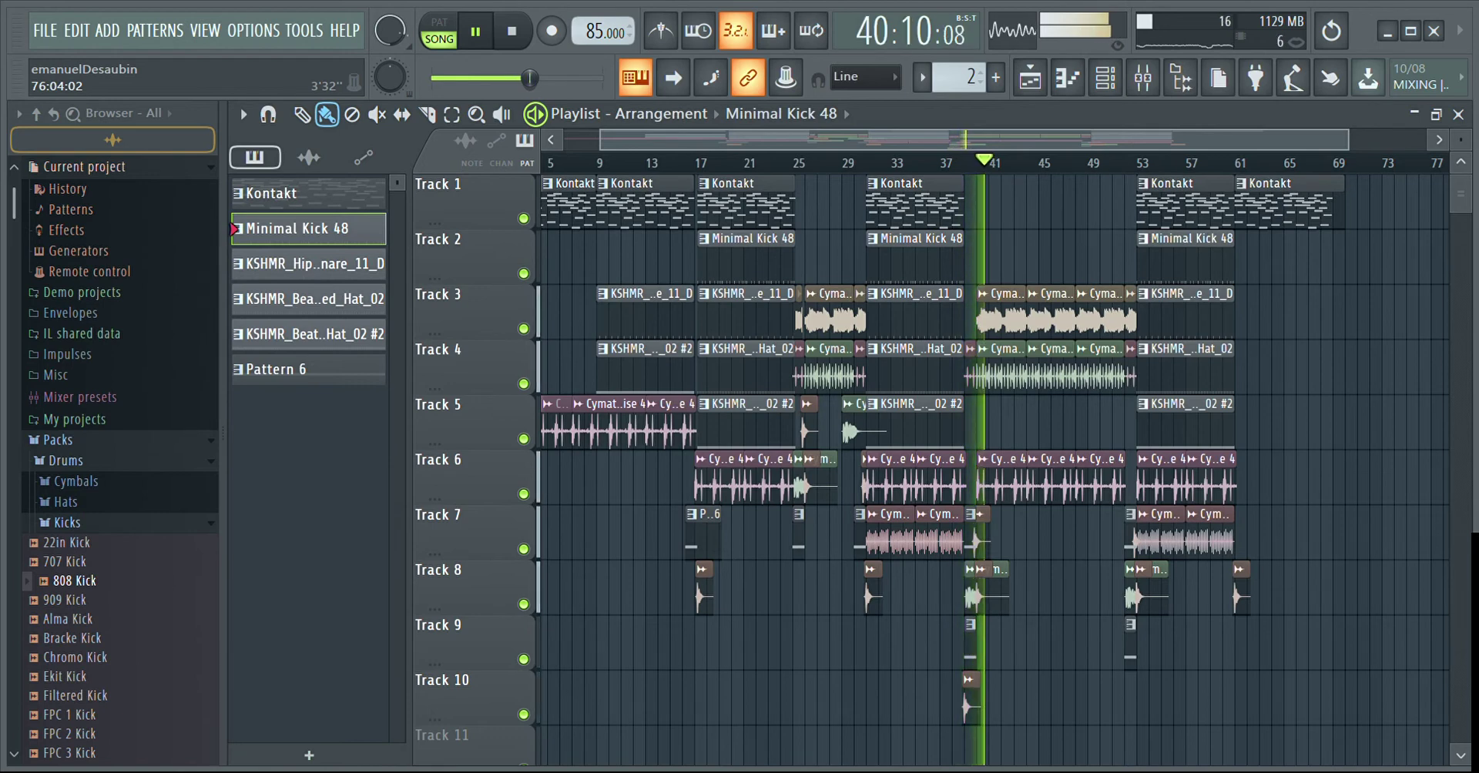
pyautogui.scroll(1, 1110, 258)
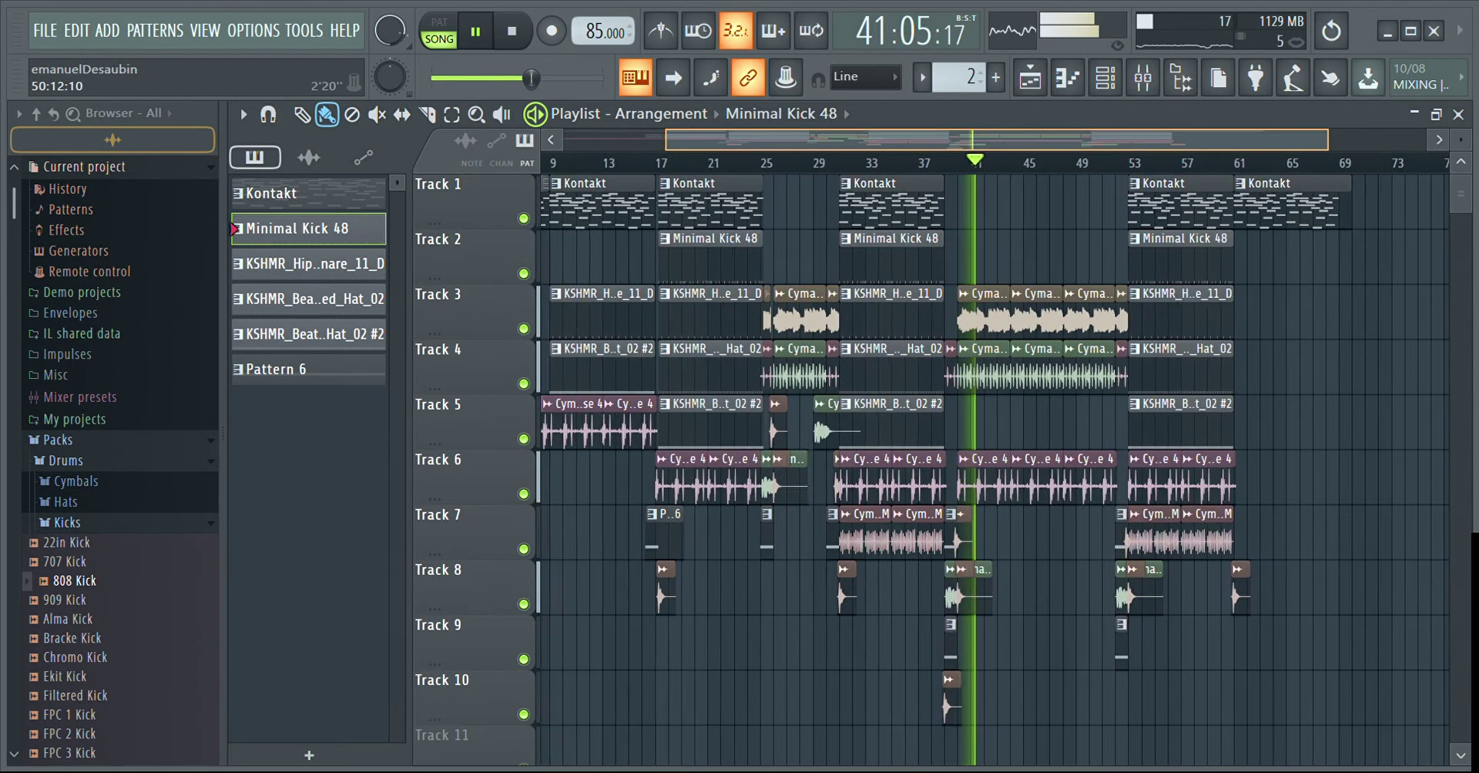
pyautogui.scroll(3, 718, 536)
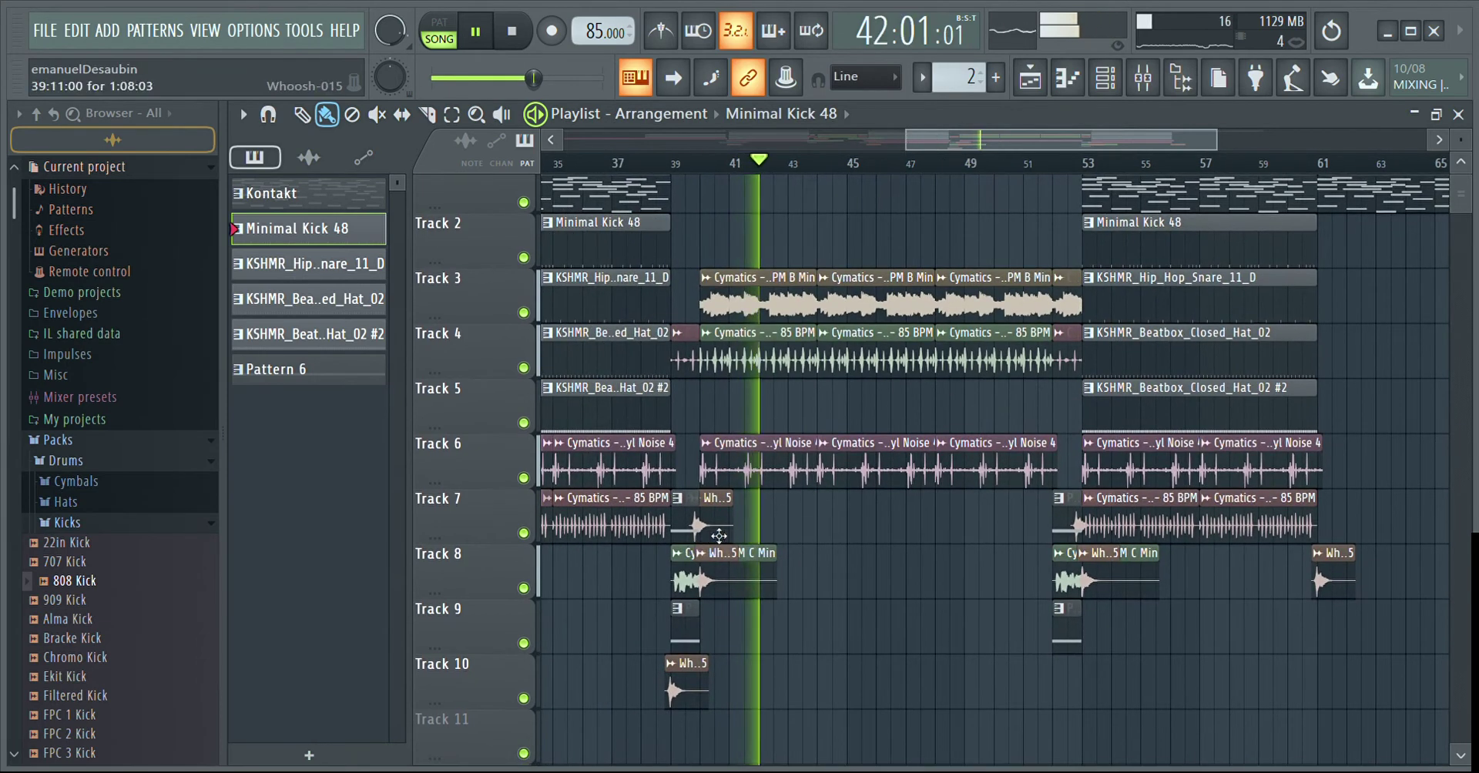
# Step: Inspect the sample settings of the Whoosh-015 and Cymatics Eternity E Piano 6 audio clips
pyautogui.doubleClick(719, 536)
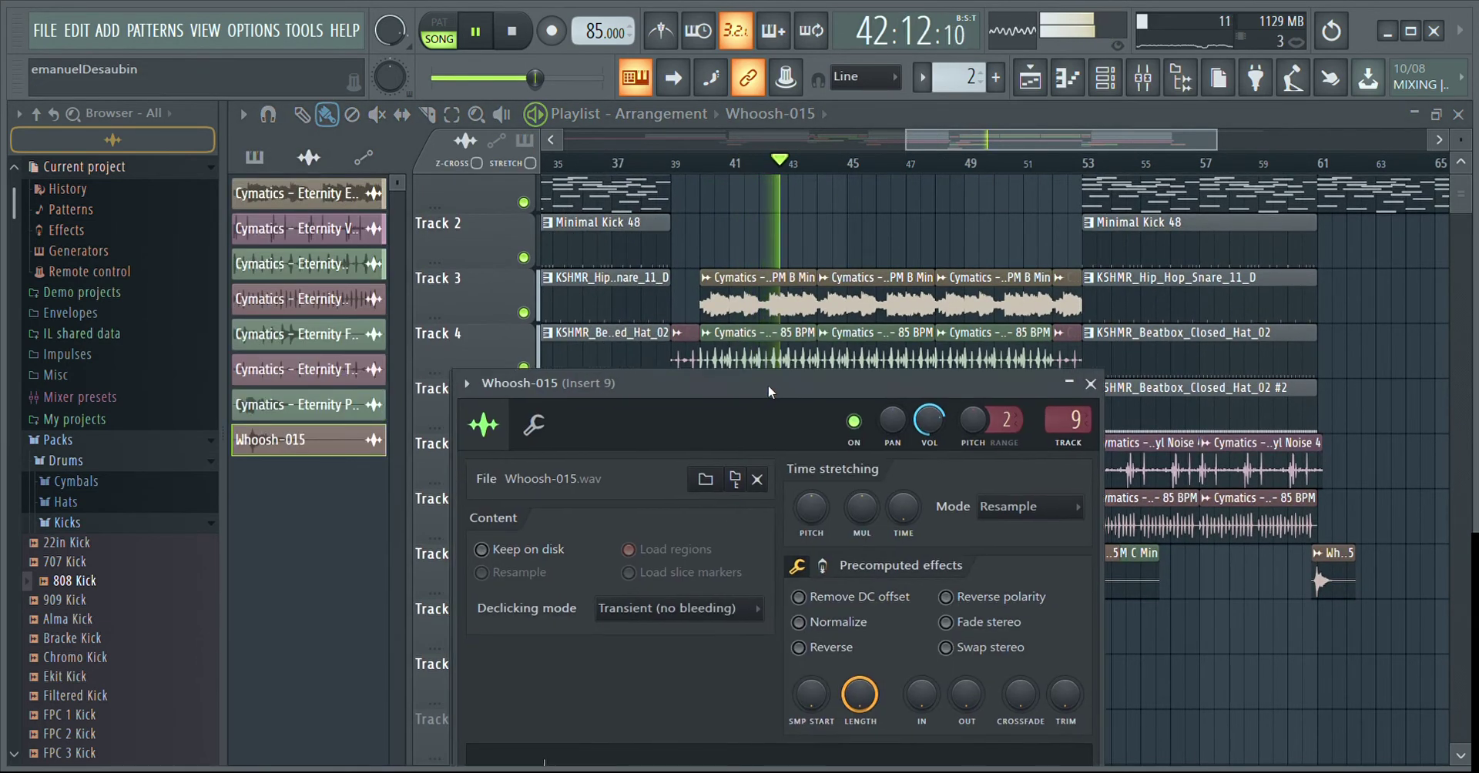
pyautogui.moveTo(768, 391); pyautogui.dragTo(813, 365)
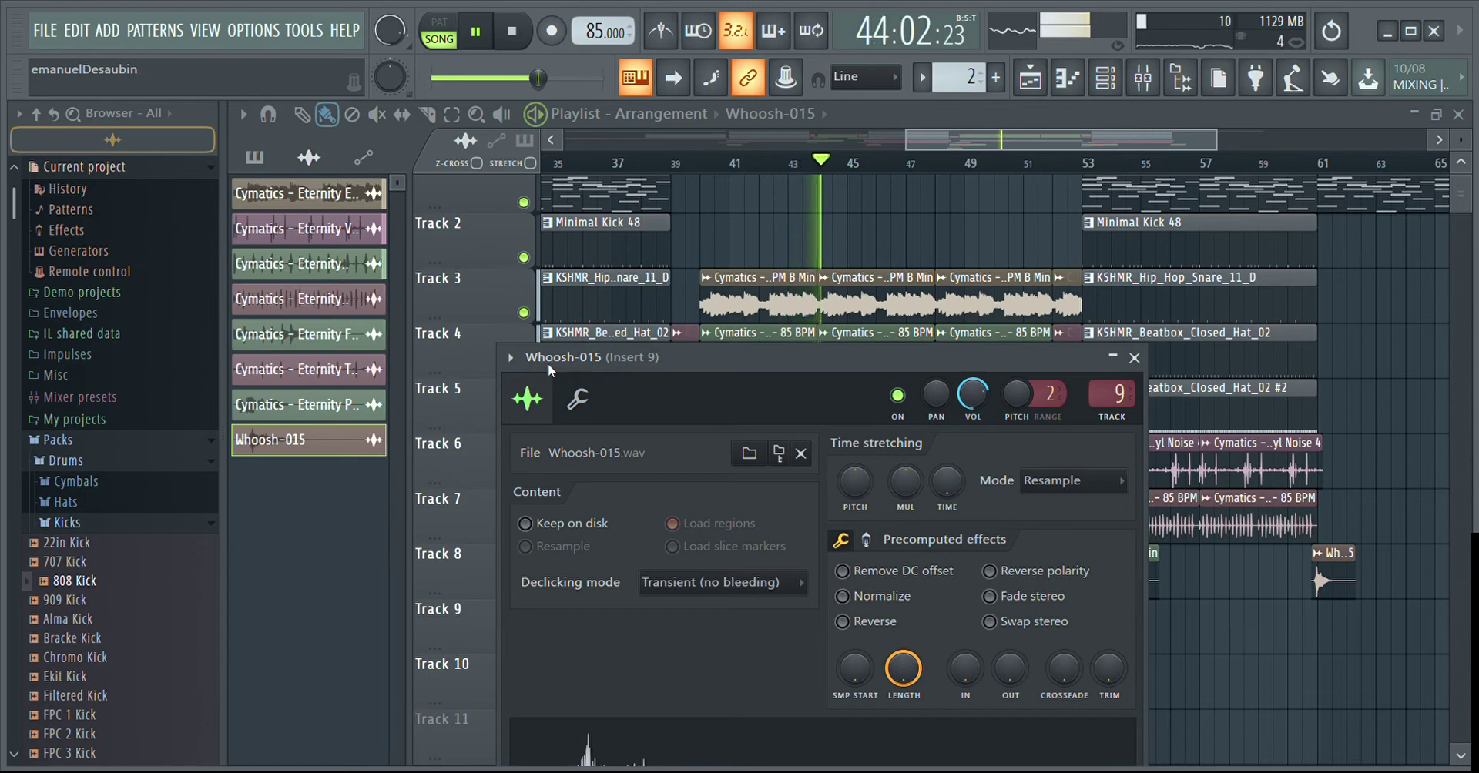
pyautogui.rightClick(871, 239)
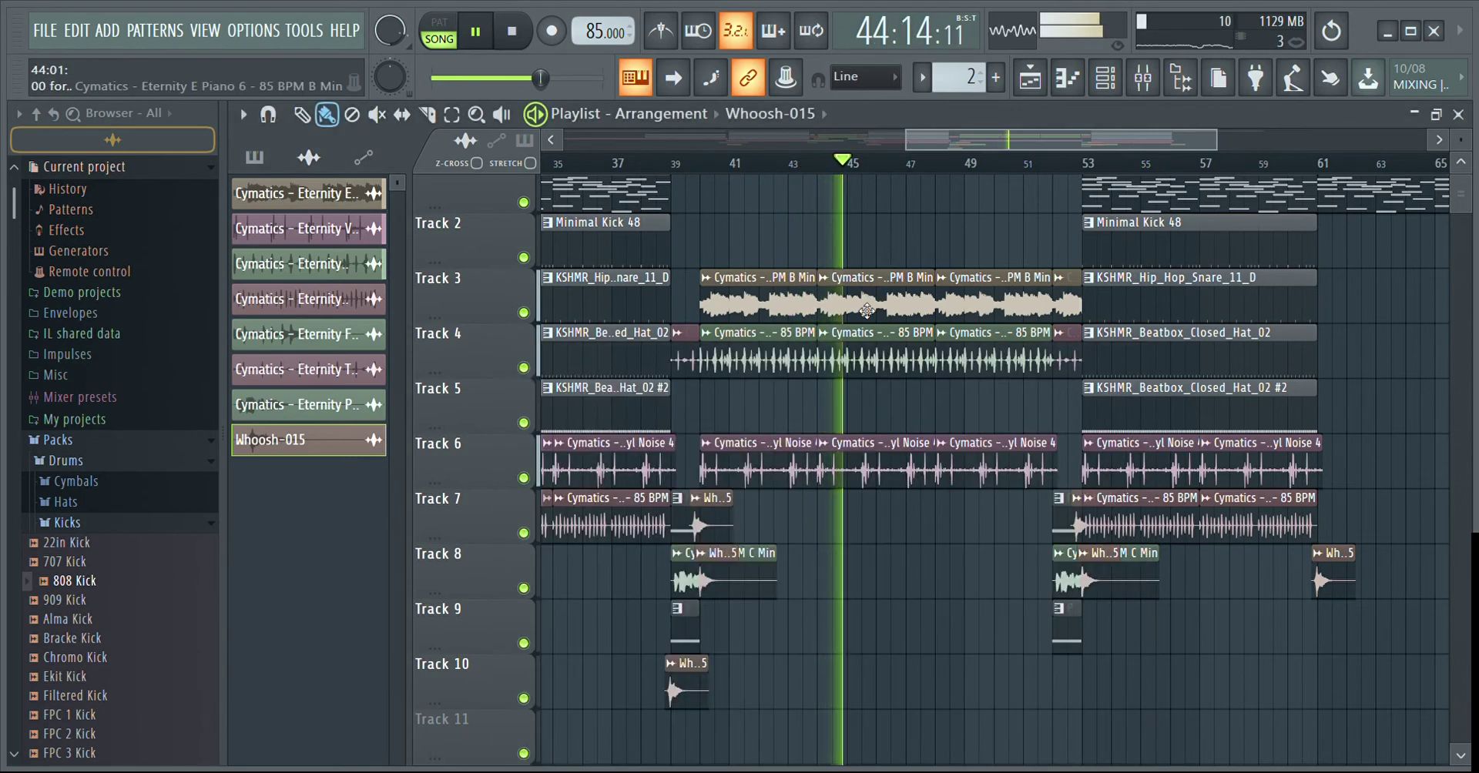
pyautogui.doubleClick(867, 312)
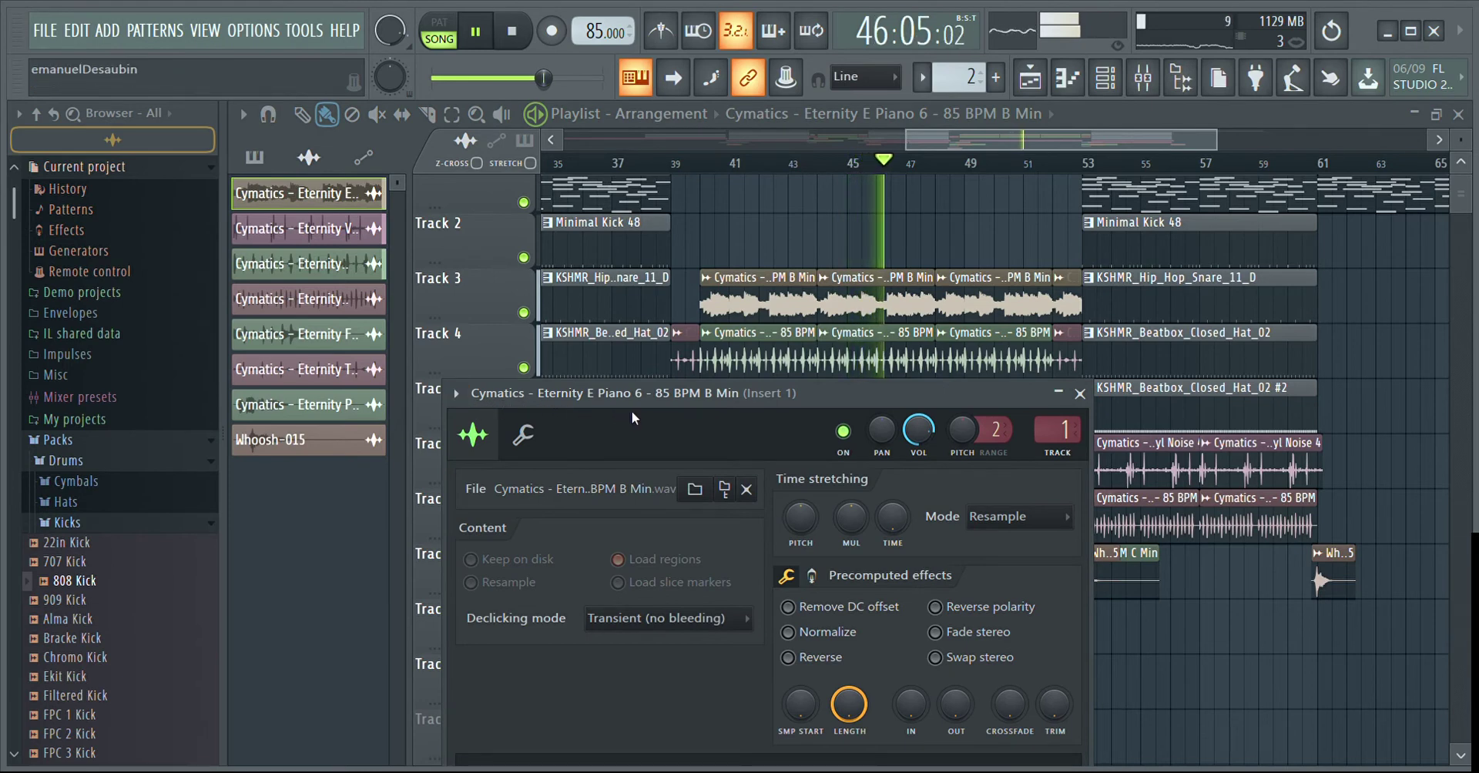
pyautogui.click(1080, 394)
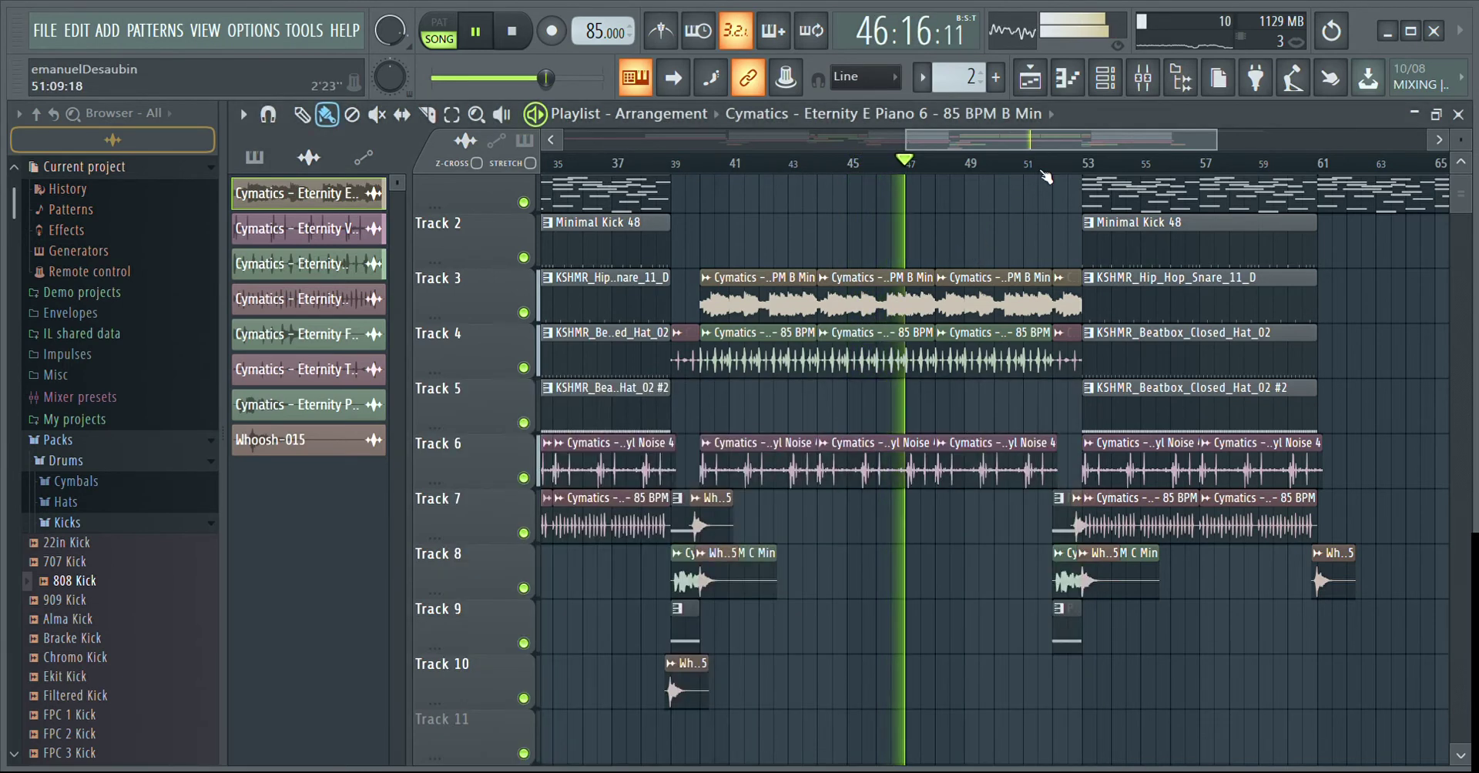
# Step: Inspect the notes of the final Kontakt clip at bar 61 and pause the song near the end of that clip
pyautogui.moveTo(1088, 141)
pyautogui.mouseDown()
pyautogui.moveTo(1130, 116)
pyautogui.moveTo(1087, 143)
pyautogui.mouseUp()
pyautogui.moveTo(1086, 251); pyautogui.dragTo(1264, 298)
pyautogui.moveTo(1089, 141); pyautogui.dragTo(1106, 136)
pyautogui.moveTo(1058, 217); pyautogui.dragTo(1103, 242)
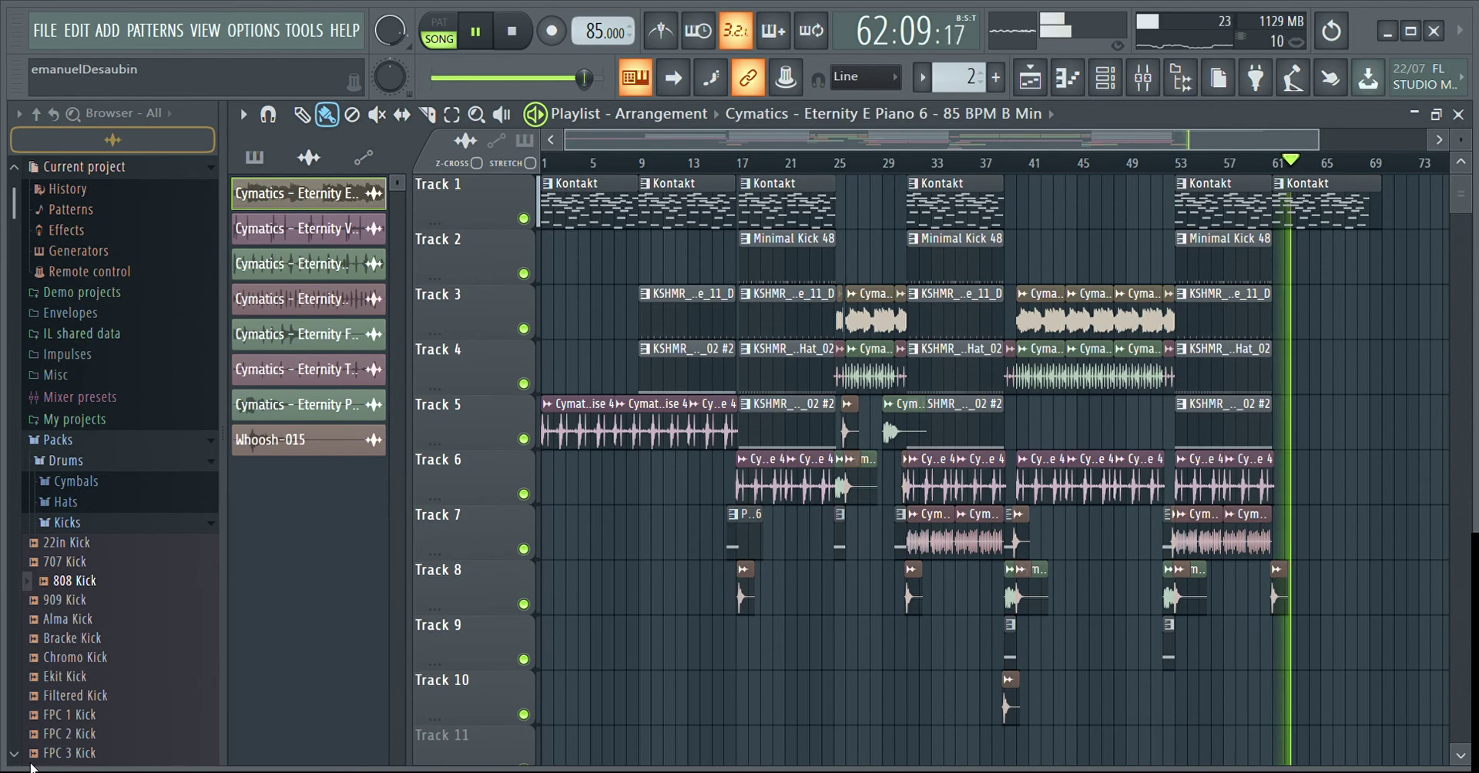
pyautogui.doubleClick(1331, 222)
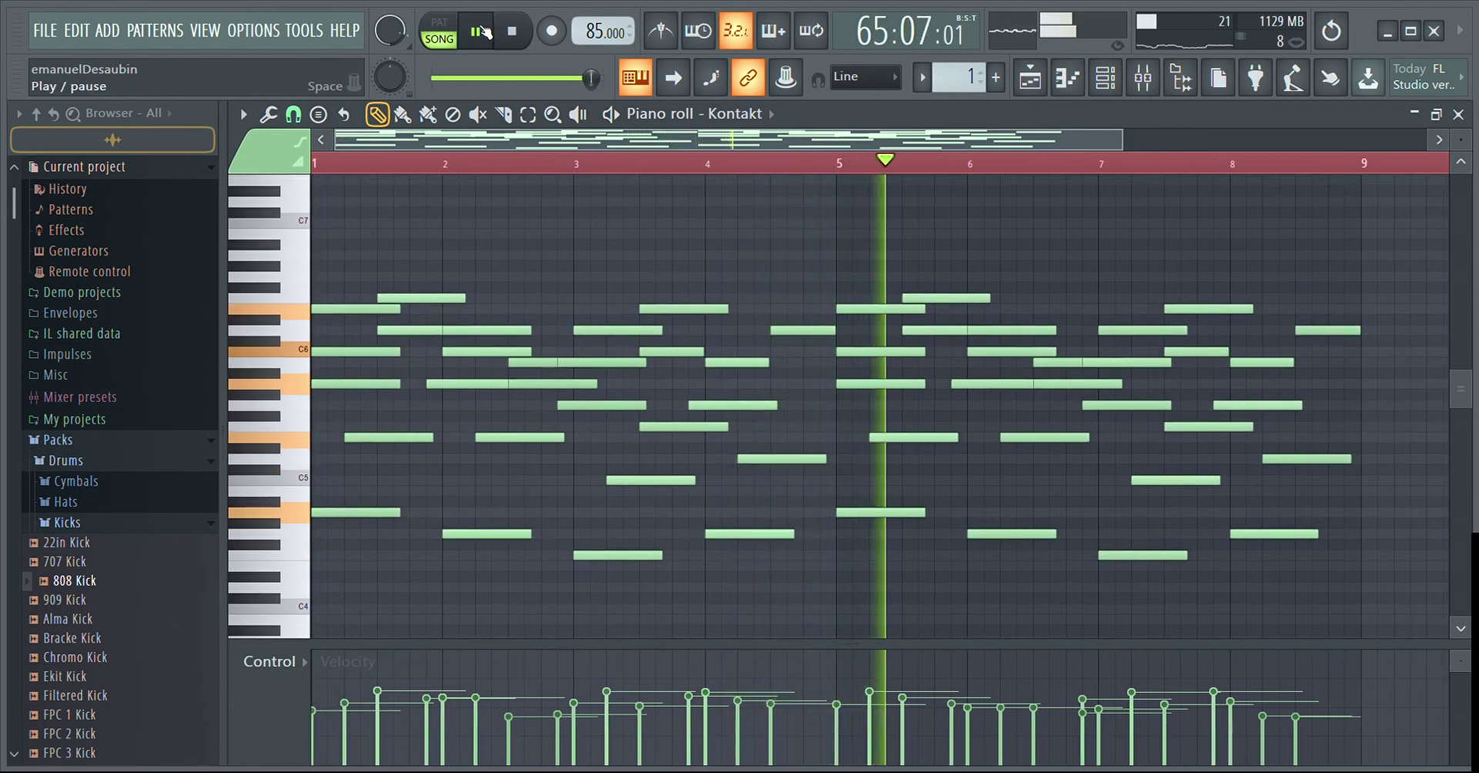
pyautogui.click(1031, 85)
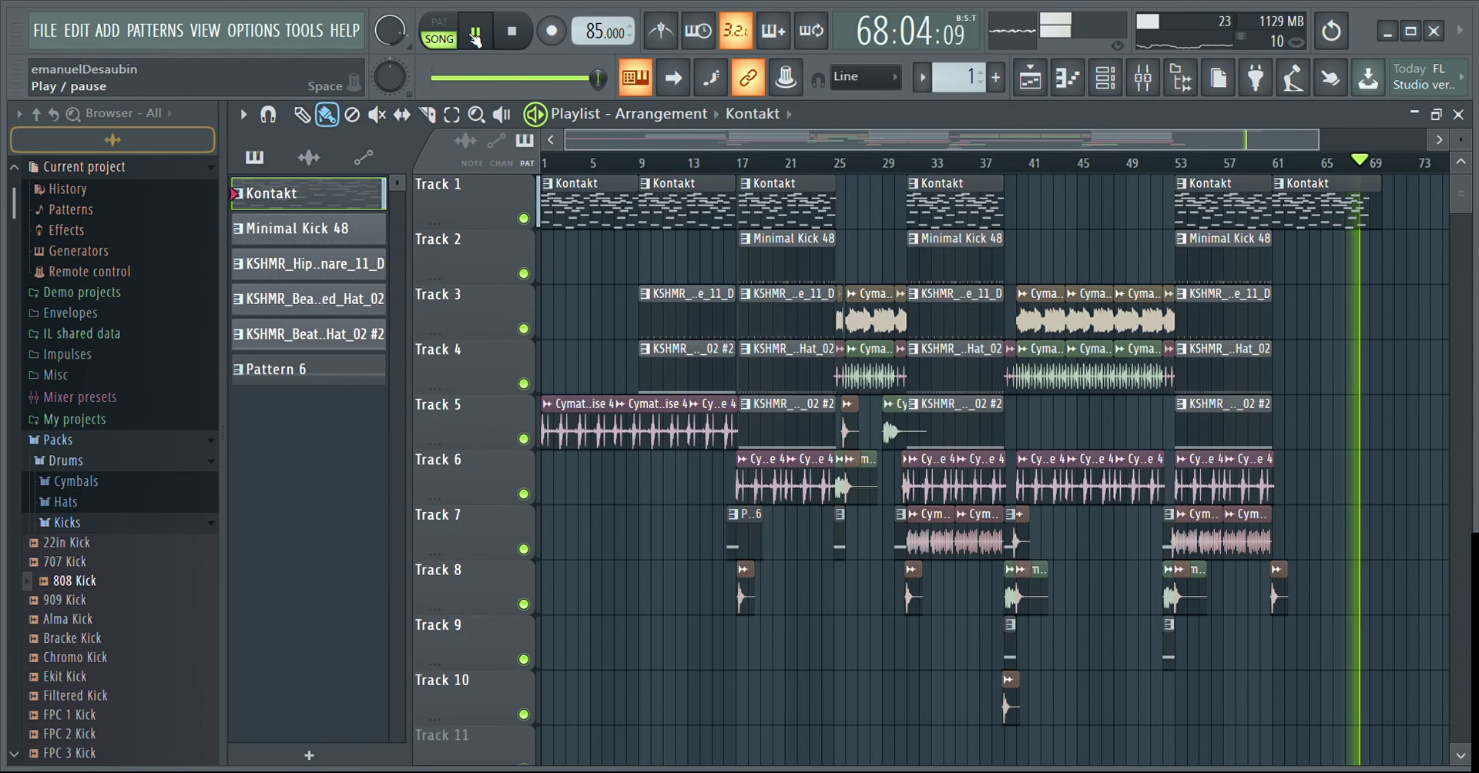
pyautogui.click(475, 37)
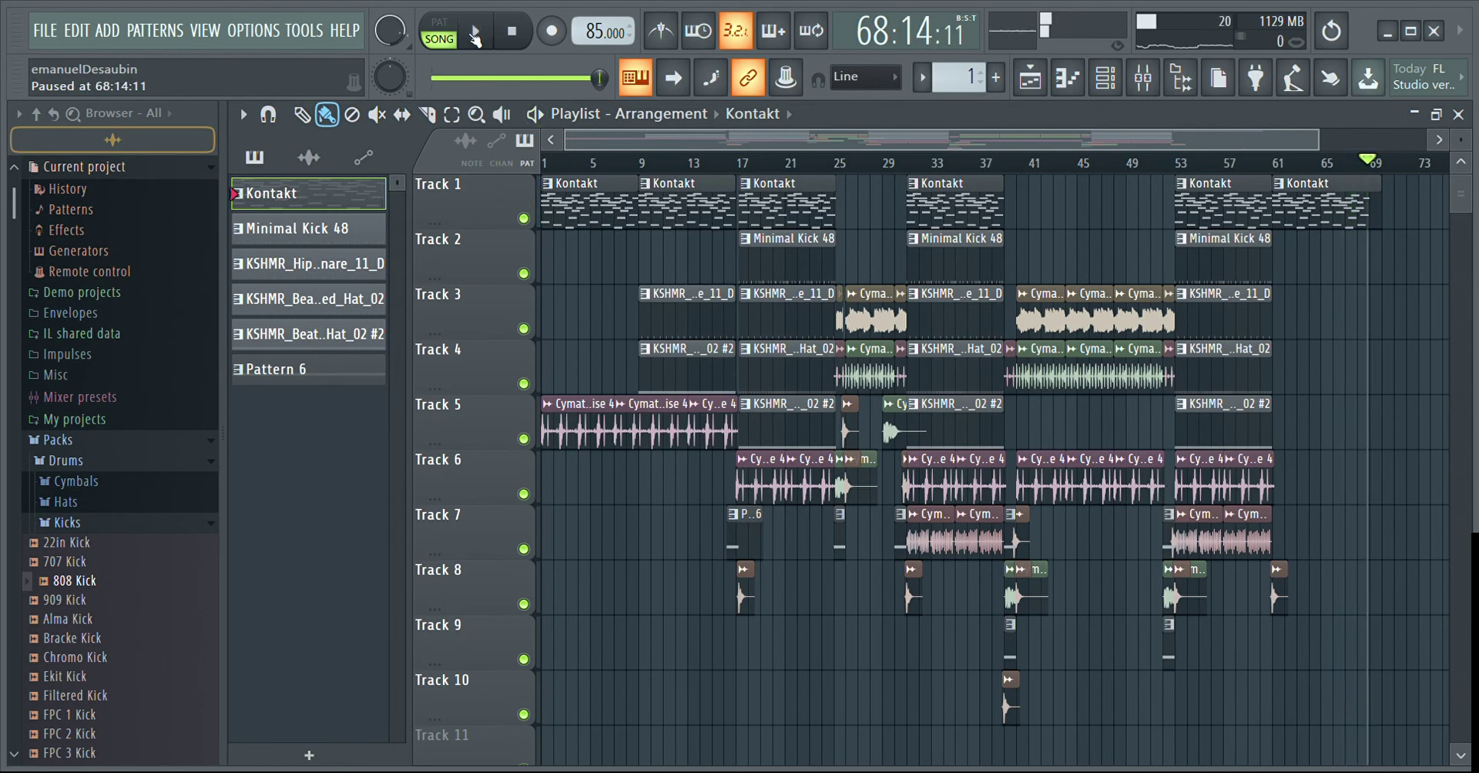